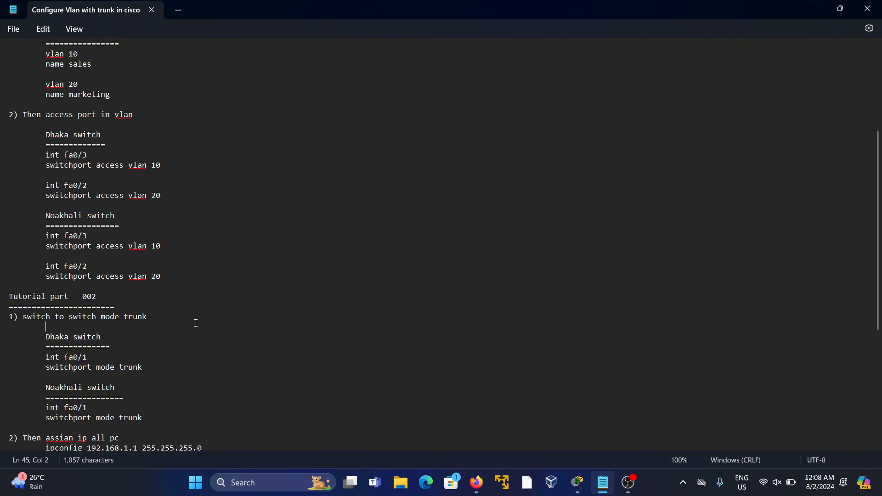
Review the tutorial notes and mark the part 001 item "create vlan in switch" as working.
left_click_drag(55, 299, 159, 424)
scroll(192, 362, "down", 7)
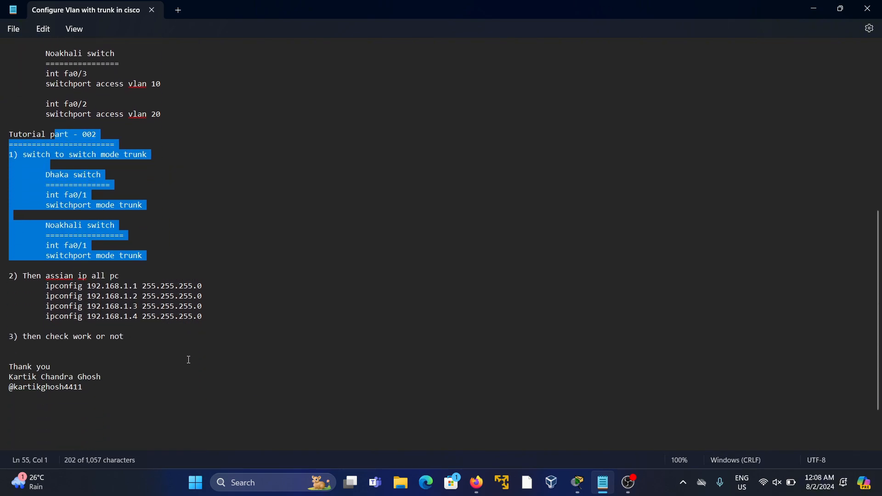
scroll(190, 307, "up", 3)
left_click(197, 300)
scroll(203, 291, "up", 9)
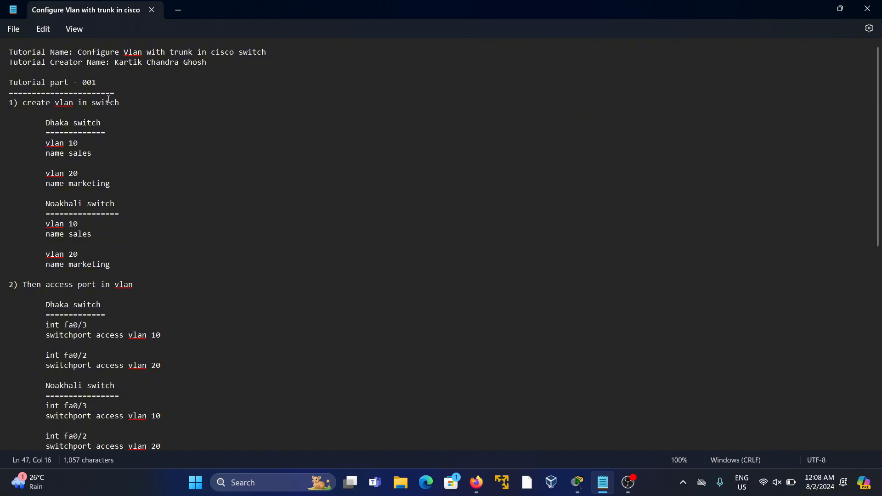
left_click(123, 102)
type("working")
left_click_drag(69, 134, 130, 256)
left_click(142, 245)
left_click(837, 6)
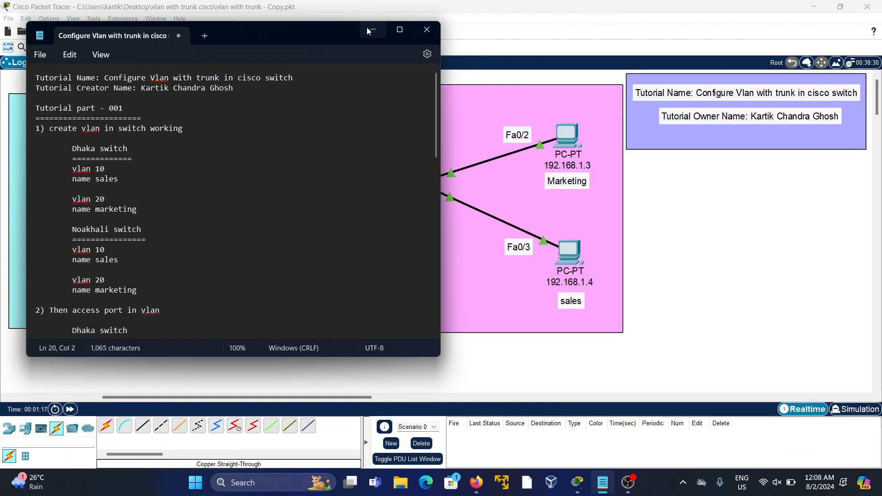
left_click(390, 27)
In Cisco Packet Tracer, open the Dhaka switch's command line and enter global configuration mode.
left_click(202, 187)
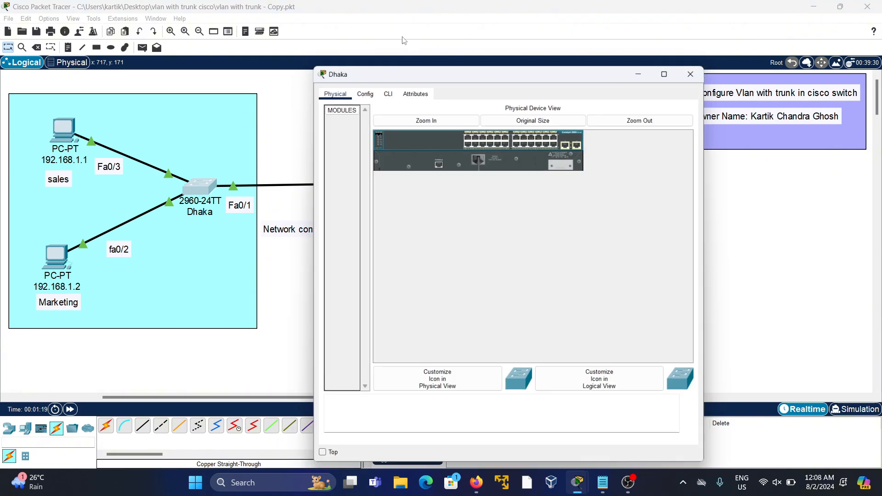
left_click(386, 89)
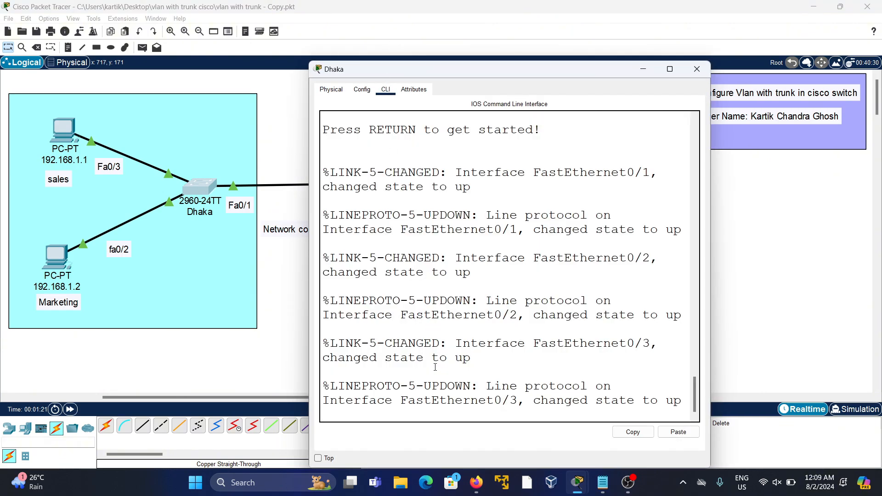
key("Return")
type("en")
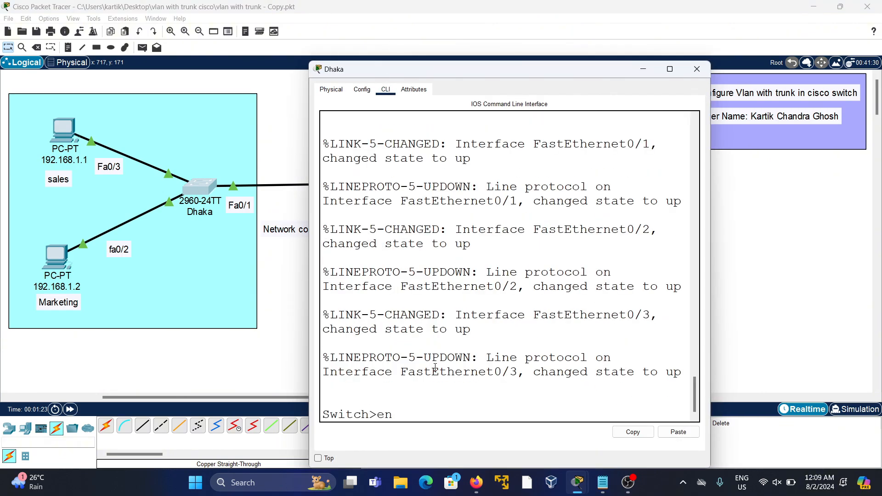
key("Return")
type("config t")
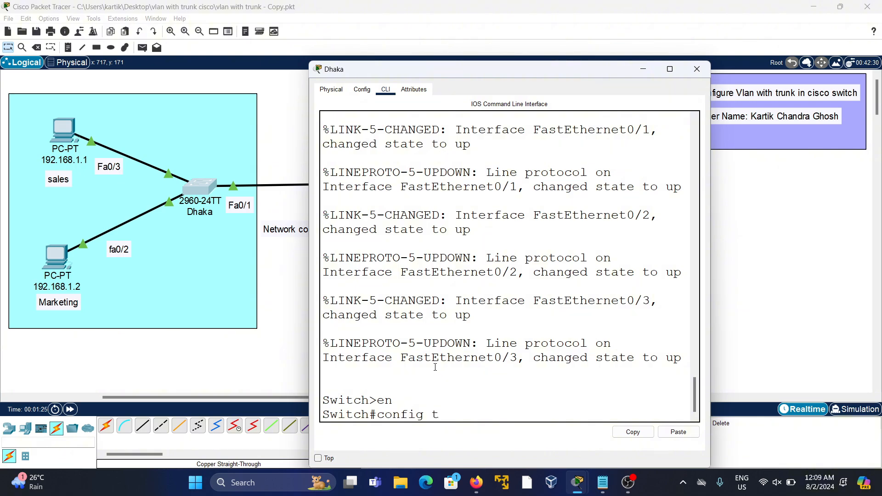
key("Return")
Create VLAN 10 on the Dhaka switch and name it sales.
type("vla")
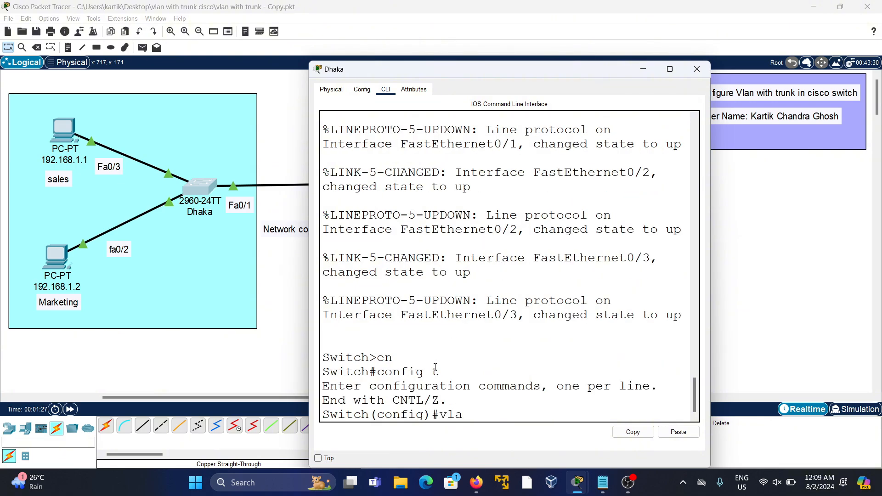
type("n 10")
key("Return")
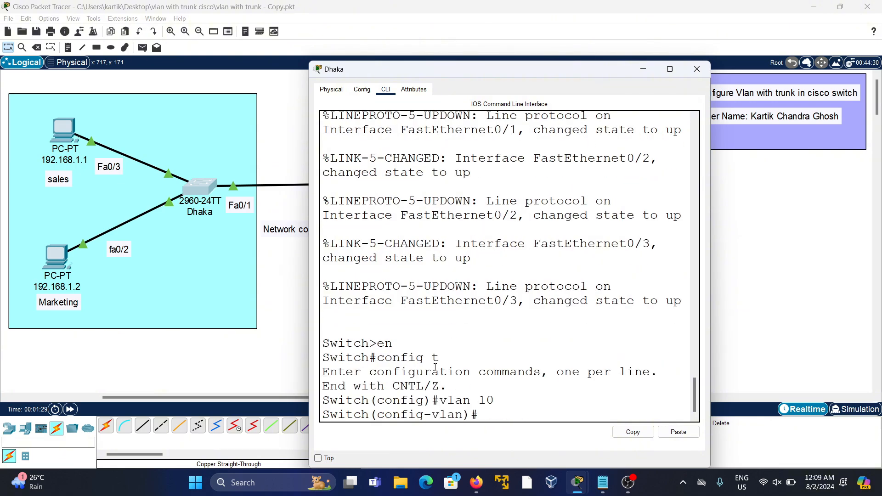
type("name sales")
key("Return")
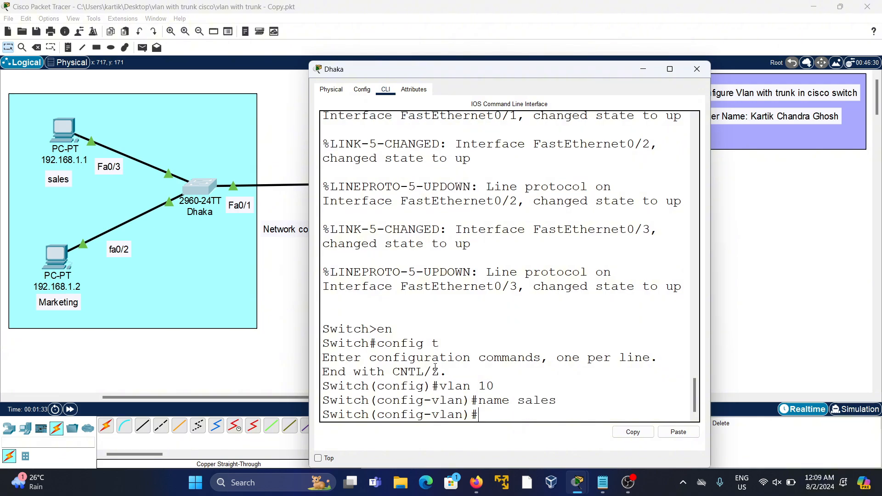
Create VLAN 20 named marketing on the Dhaka switch and close its device window.
type("vlan 20")
key("Return")
type("n")
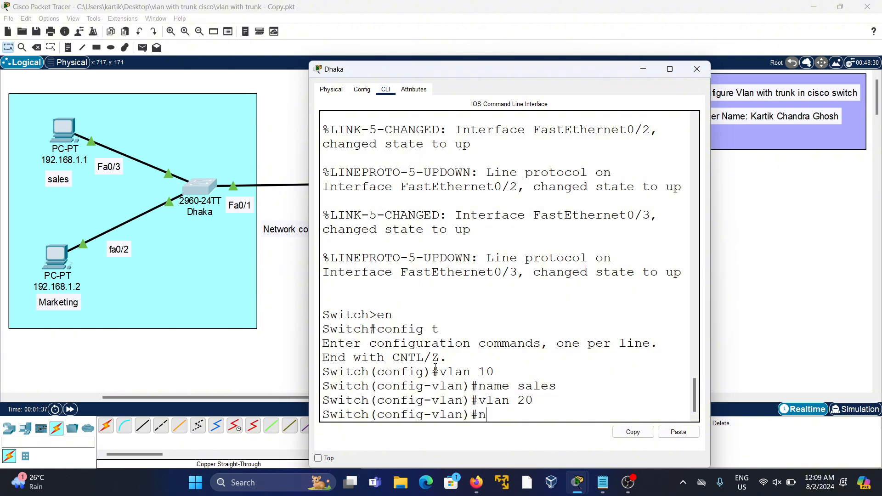
type("ame marketing")
key("Return")
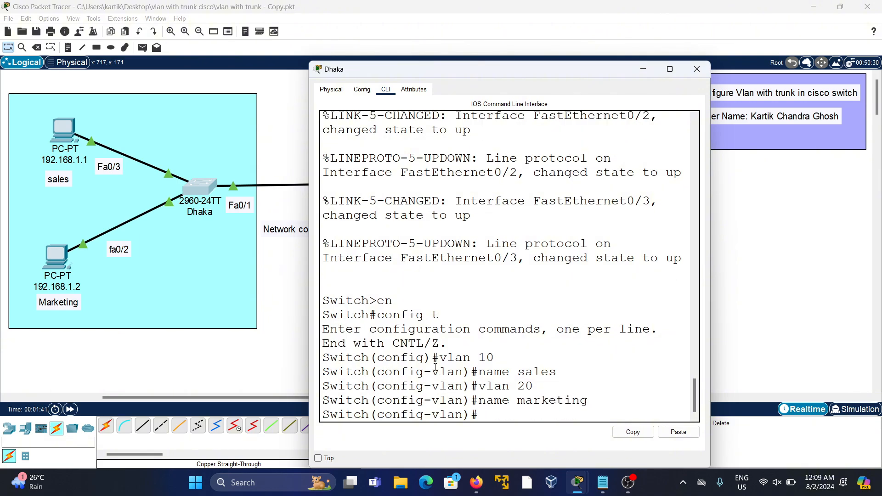
left_click(697, 69)
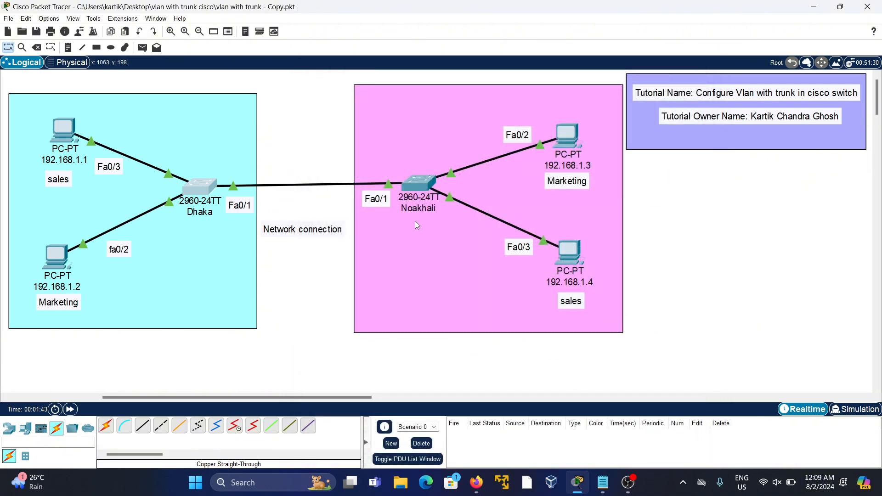
Open the Noakhali switch's command line and enter global configuration mode.
left_click(423, 186)
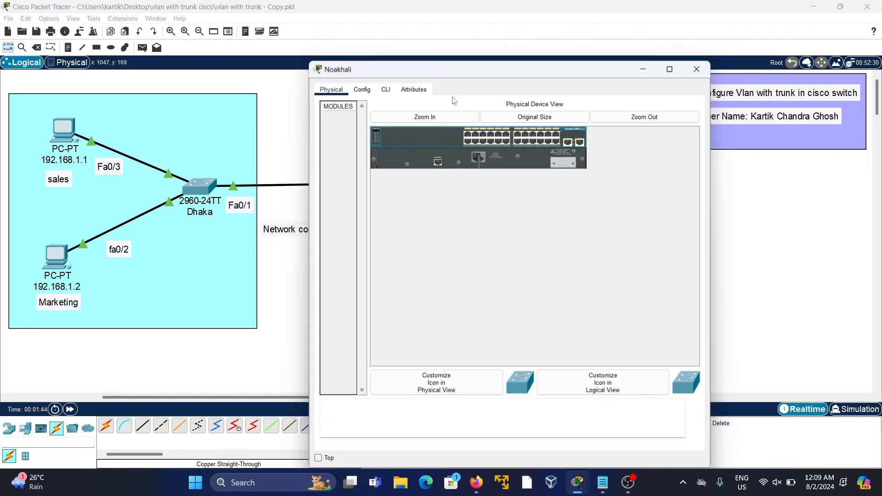
left_click_drag(442, 71, 149, 40)
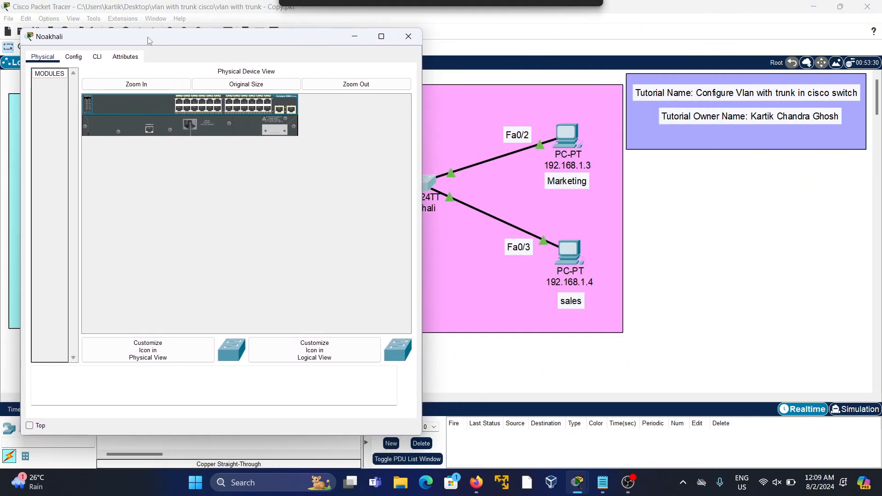
left_click(97, 56)
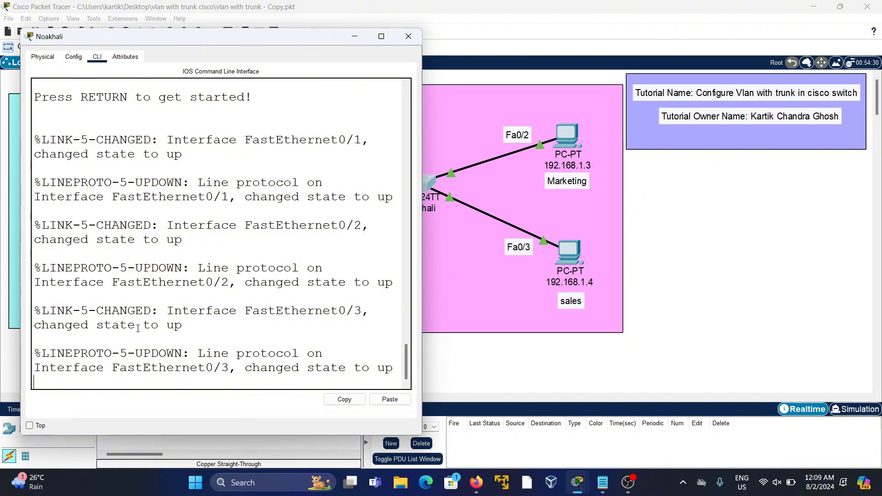
key("Return")
type("en")
key("Return")
type("config t")
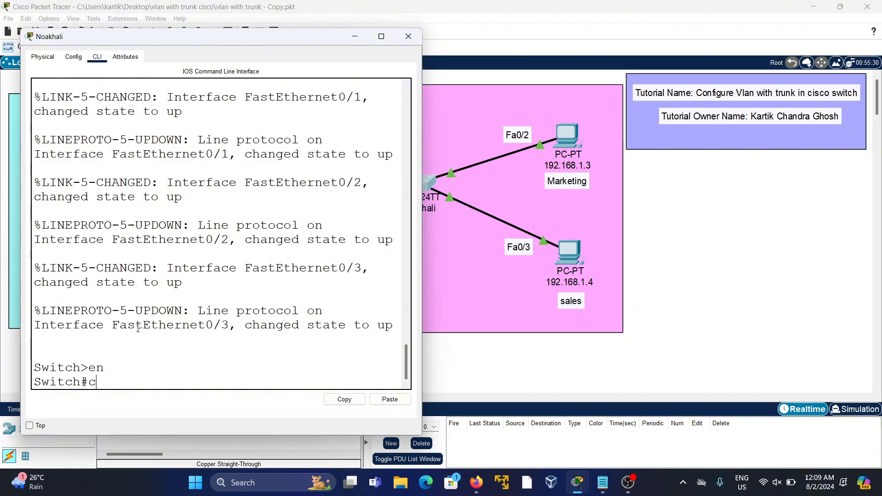
key("Return")
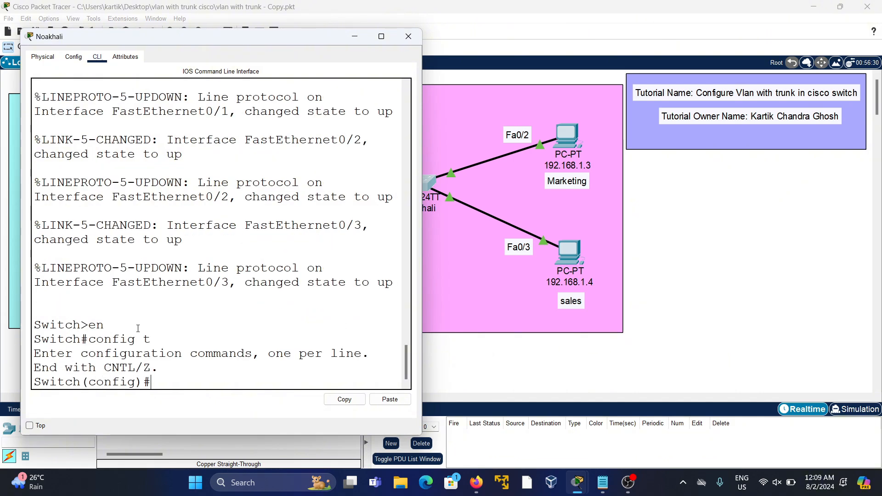
Create VLAN 10 on the Noakhali switch and name it sales.
type("vlan 10")
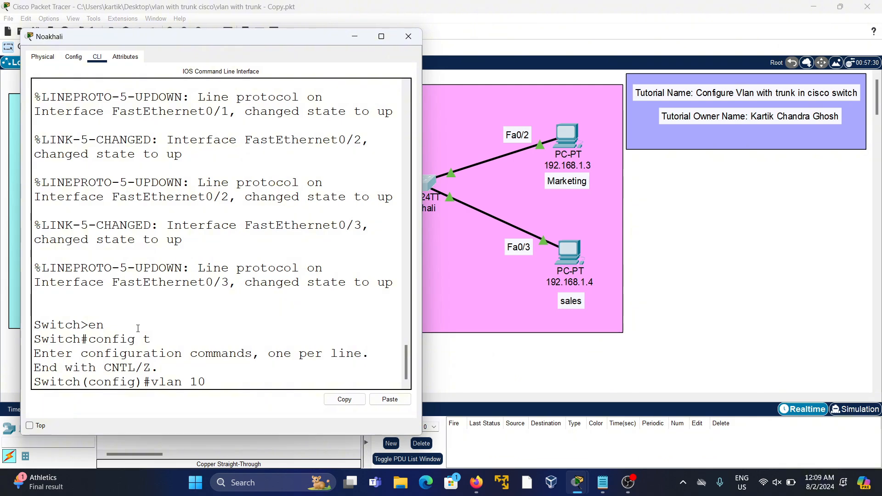
key("Return")
type("name")
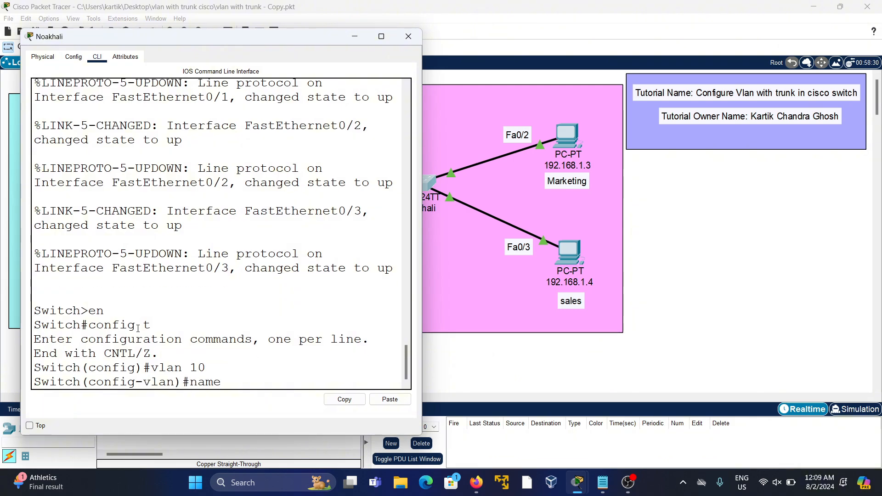
type(" sales")
key("Return")
Create VLAN 20 on the Noakhali switch and name it marketing.
type("vla")
key("BackSpace")
key("BackSpace")
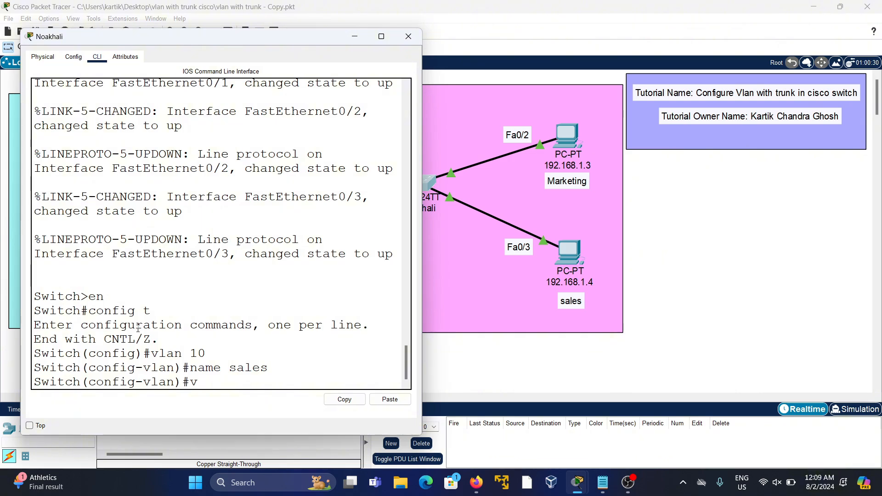
type("lan 20")
key("Return")
type("name")
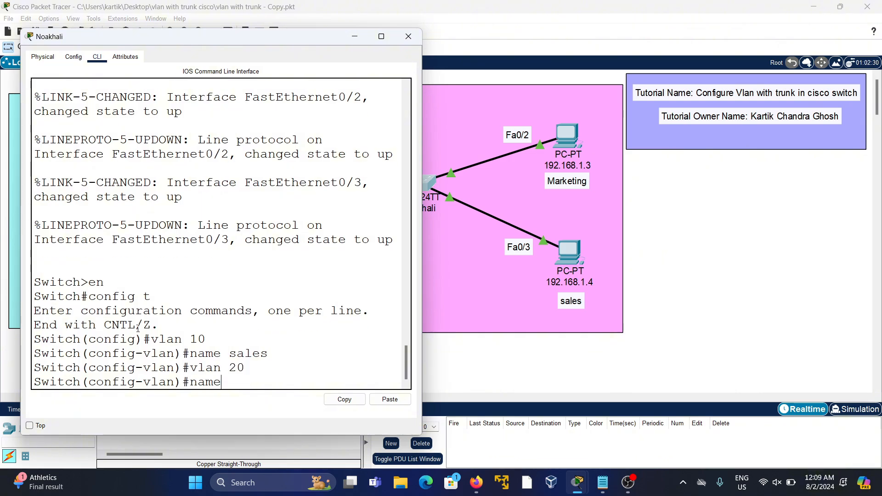
type(" marketing")
key("Return")
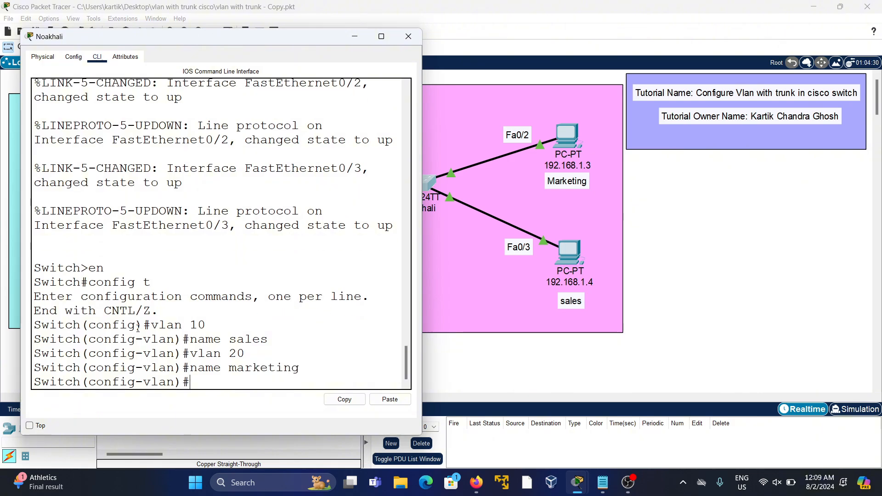
Exit VLAN configuration on the Noakhali switch and check its VLANs with "do show vlan brief", then close the device window.
left_click(380, 36)
type("d")
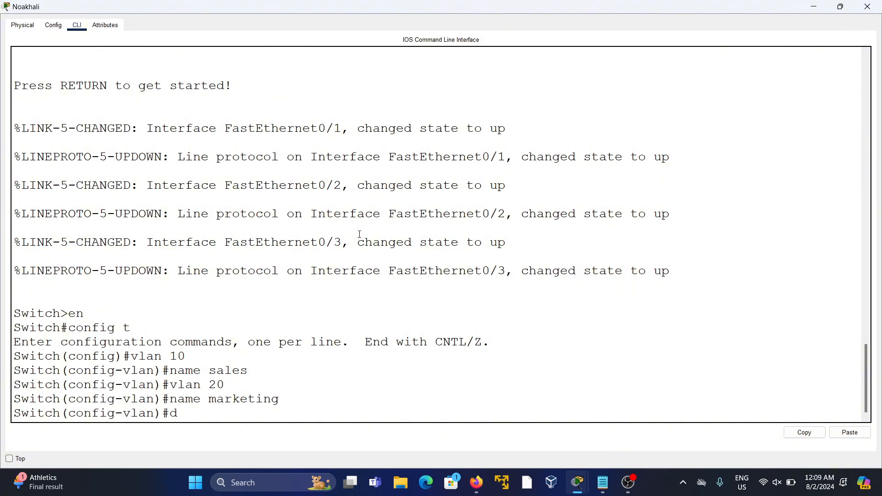
key("BackSpace")
type("exit")
key("Return")
type("do s")
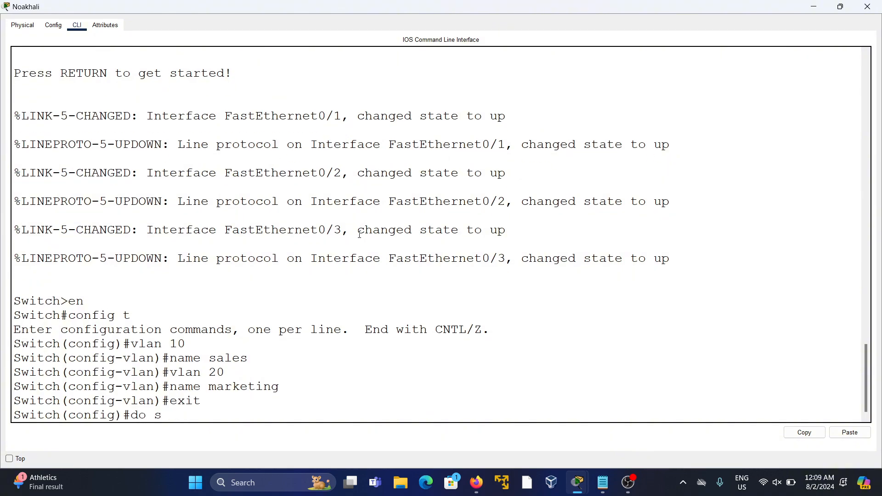
type("how vlan brief")
key("Return")
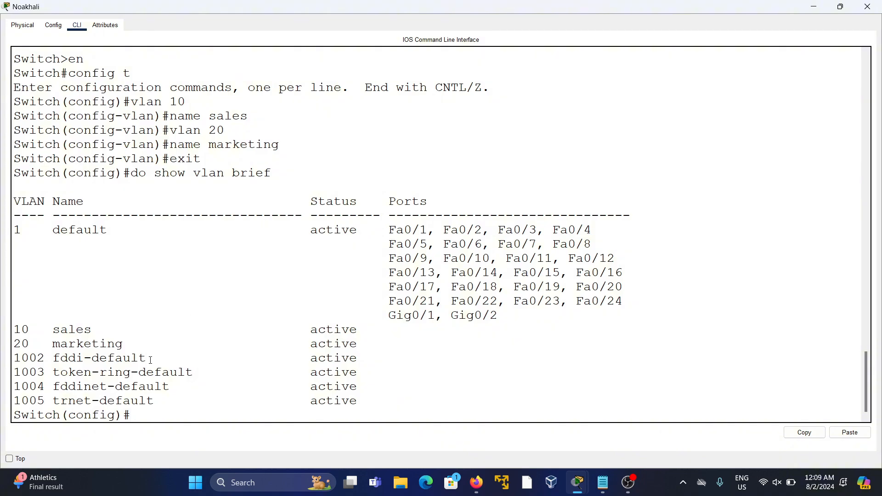
left_click_drag(73, 330, 342, 345)
left_click(867, 7)
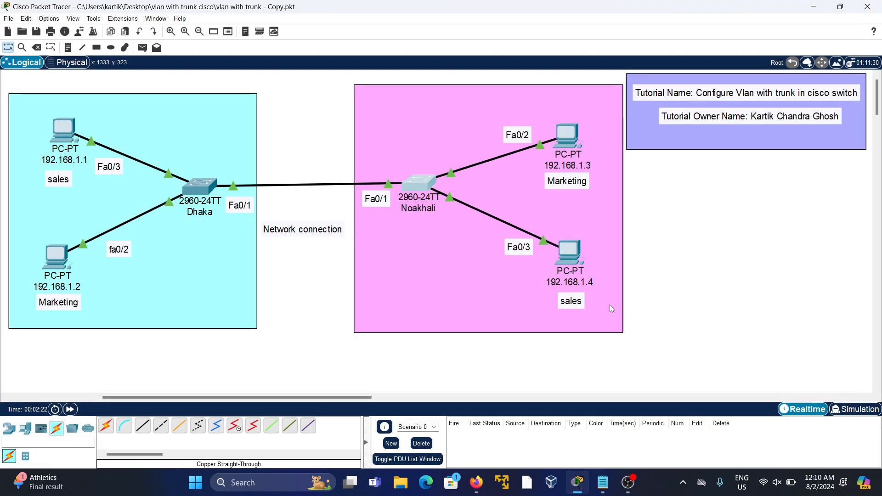
Switch to the Notepad notes and change the status of "create vlan in switch" from working to done.
left_click(604, 488)
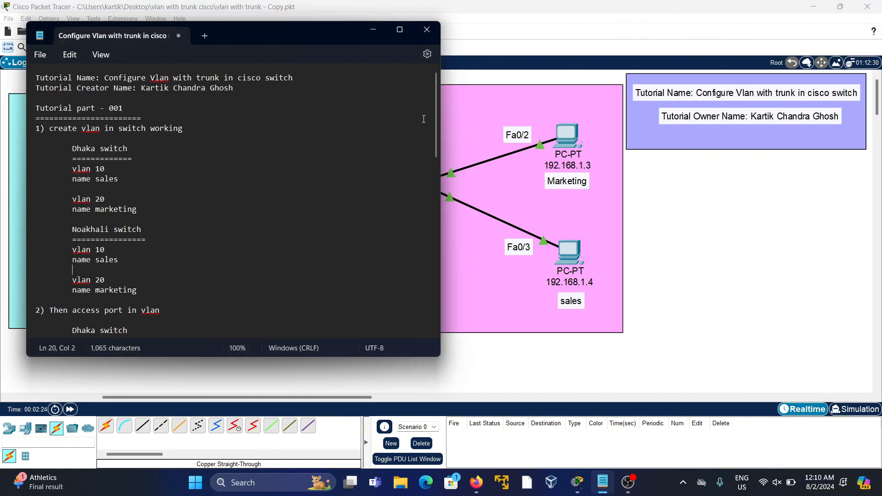
key("super+Up")
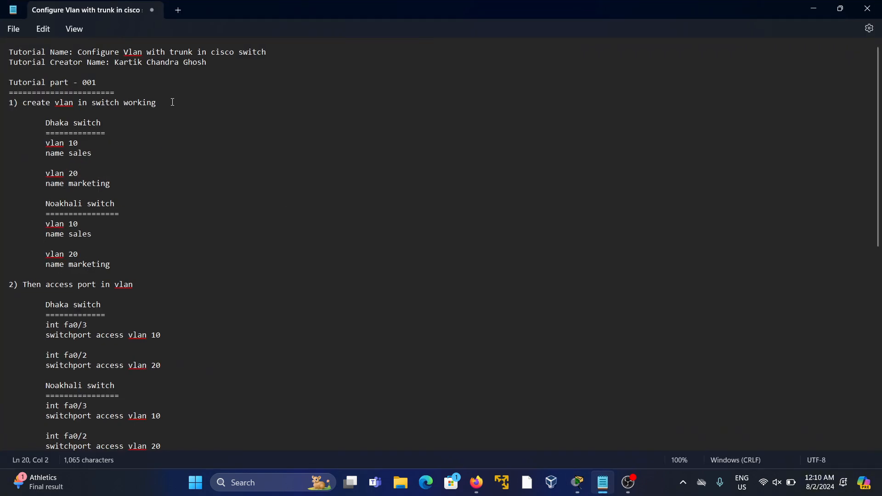
left_click(172, 102)
key("BackSpace")
key("BackSpace")
key("BackSpace")
key("BackSpace")
key("BackSpace")
key("BackSpace")
type("done")
Review the port access commands and mark the item "Then access port in vlan" as working.
scroll(216, 255, "down", 3)
left_click_drag(69, 223, 162, 369)
left_click(234, 346)
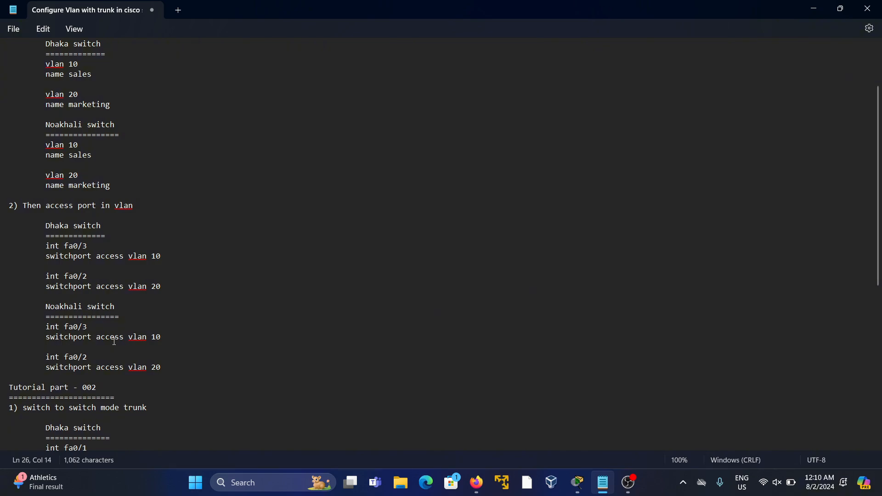
left_click(166, 207)
type("working")
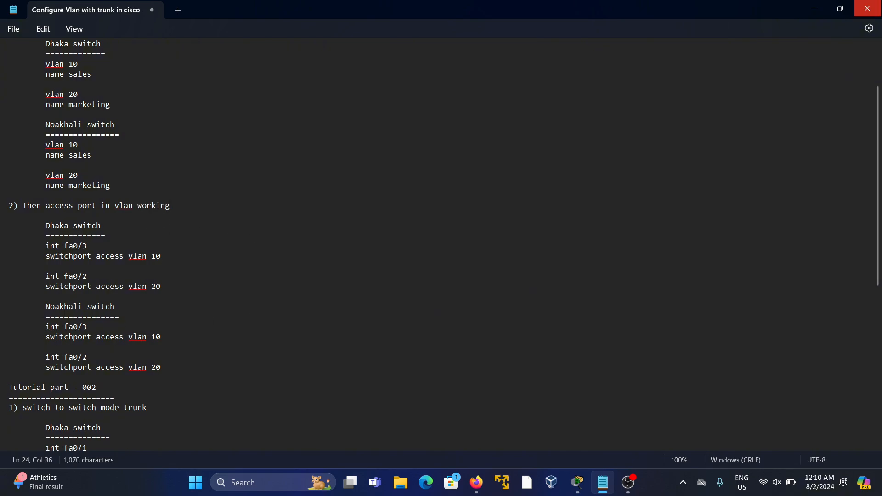
left_click(813, 8)
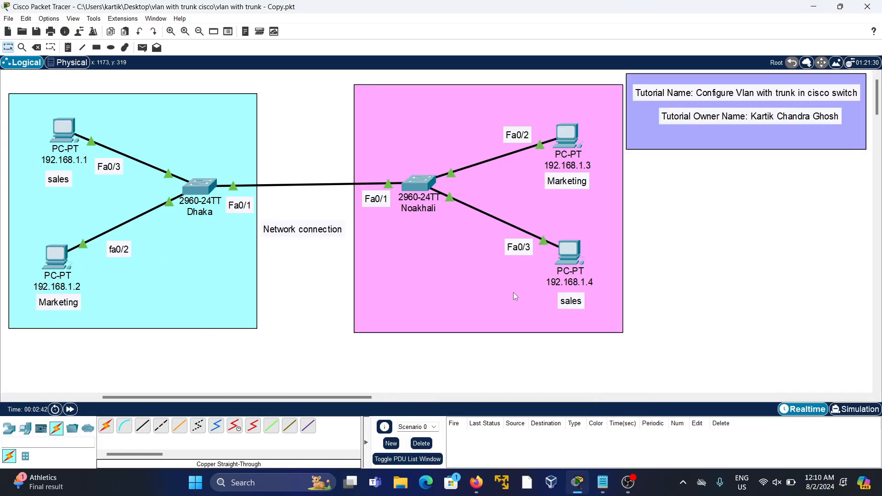
Back in Packet Tracer, reopen the Dhaka switch's command line and exit VLAN configuration mode.
left_click(209, 189)
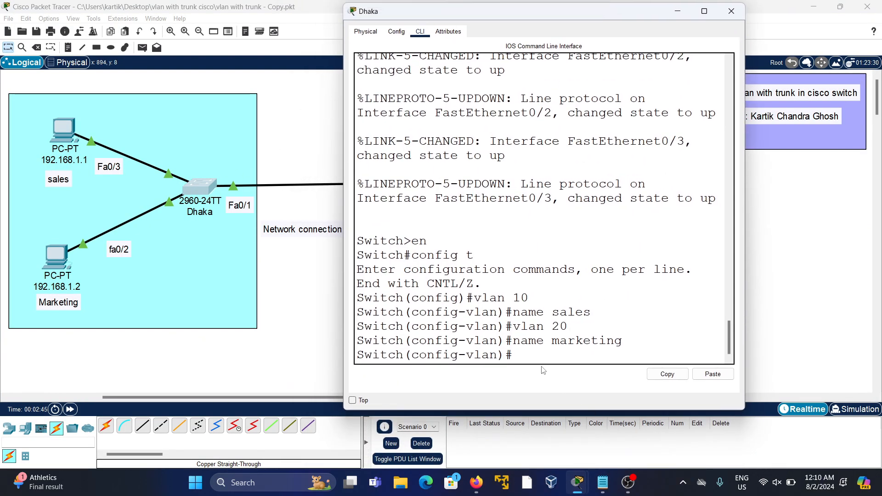
type("exit")
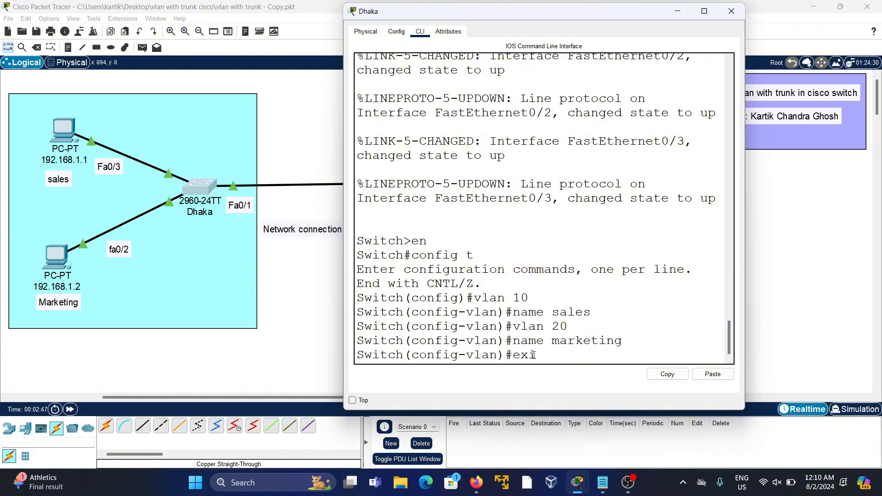
key("Return")
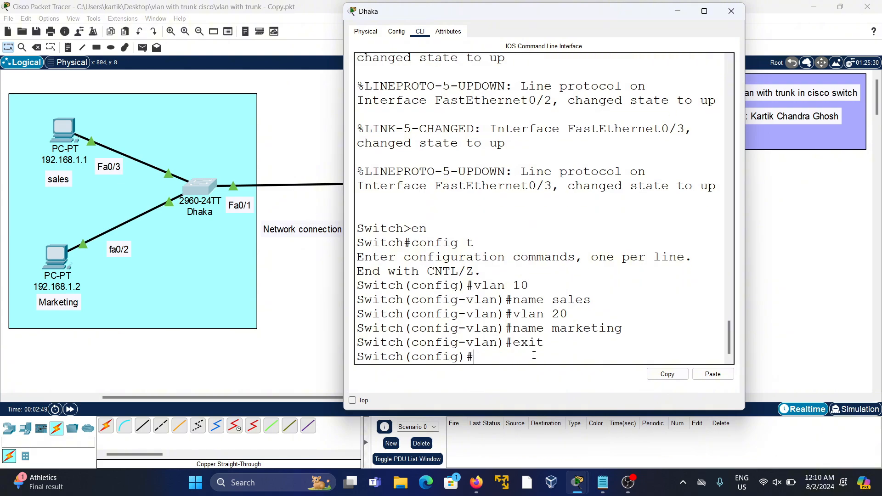
Assign the Dhaka switch's interface fa0/3 to VLAN 10 with "switchport access vlan 10".
type("int fa0/3")
key("Return")
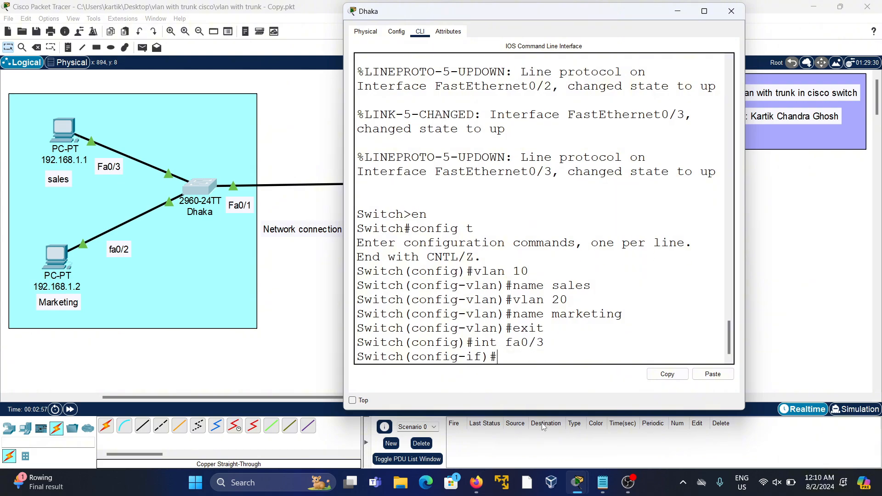
type("swith")
key("BackSpace")
type("ithc")
key("BackSpace")
key("BackSpace")
type("c")
key("Tab")
type("m")
key("BackSpace")
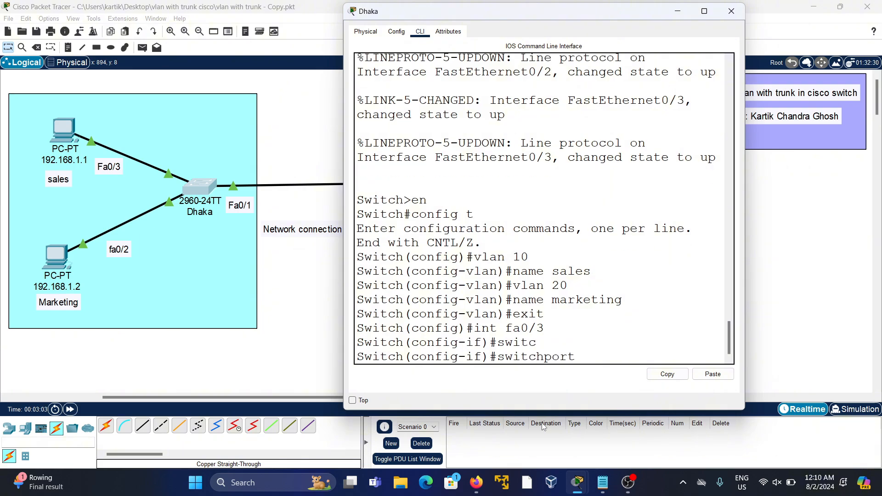
type("ac")
key("Tab")
type("vl")
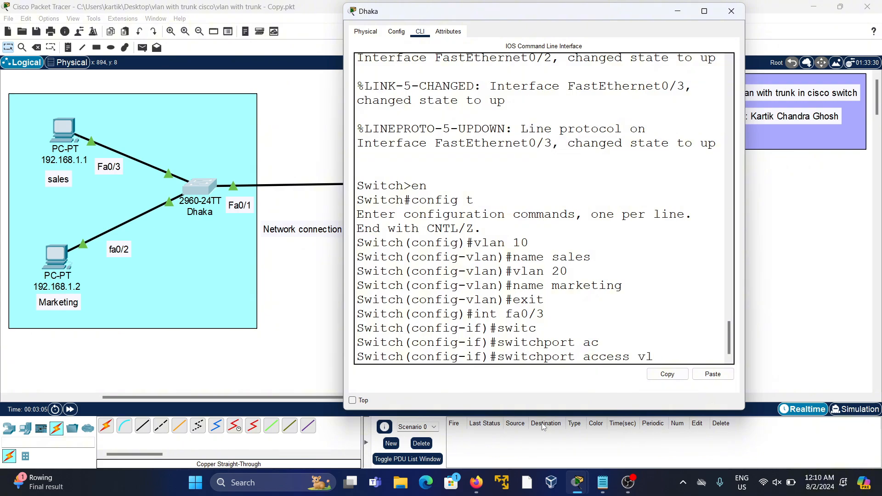
type("an 10")
key("Return")
type("s")
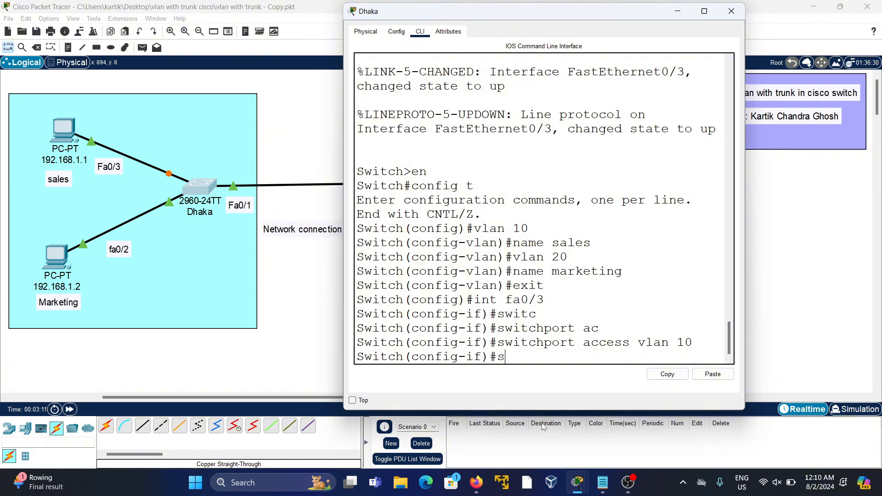
type("witchport")
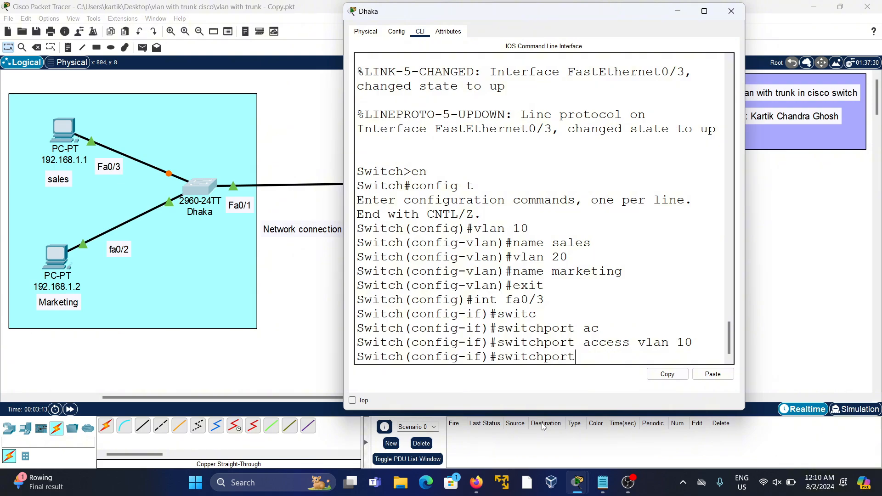
type(" access")
key("BackSpace")
key("BackSpace")
key("BackSpace")
key("BackSpace")
key("BackSpace")
key("BackSpace")
key("BackSpace")
key("BackSpace")
key("BackSpace")
key("BackSpace")
key("BackSpace")
key("BackSpace")
key("BackSpace")
key("BackSpace")
key("BackSpace")
key("BackSpace")
key("BackSpace")
key("BackSpace")
Assign the Dhaka switch's interface fa0/2 to VLAN 20 with "switchport access vlan 20", then close the device window.
type("int fa")
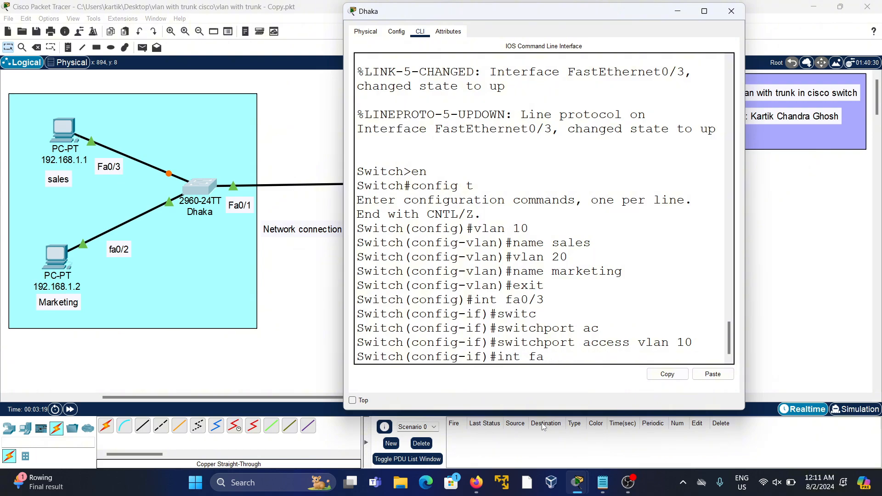
type("0/2")
key("Return")
type("switc")
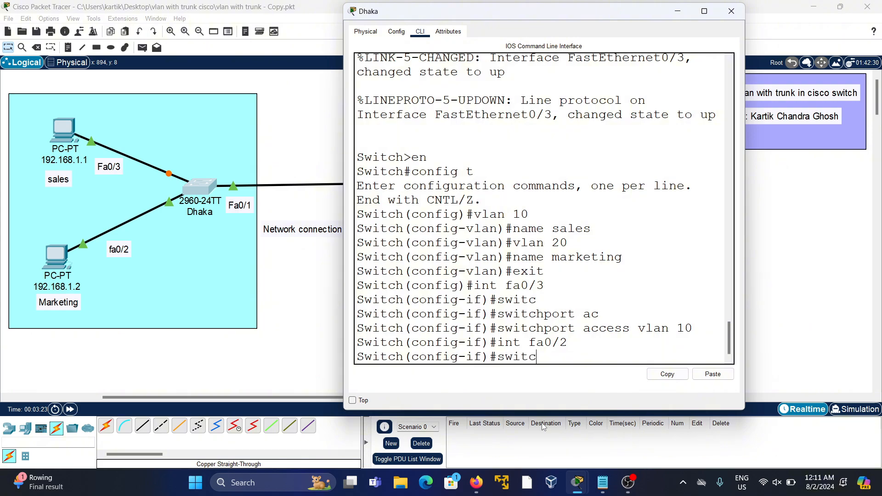
type("hport access vlan")
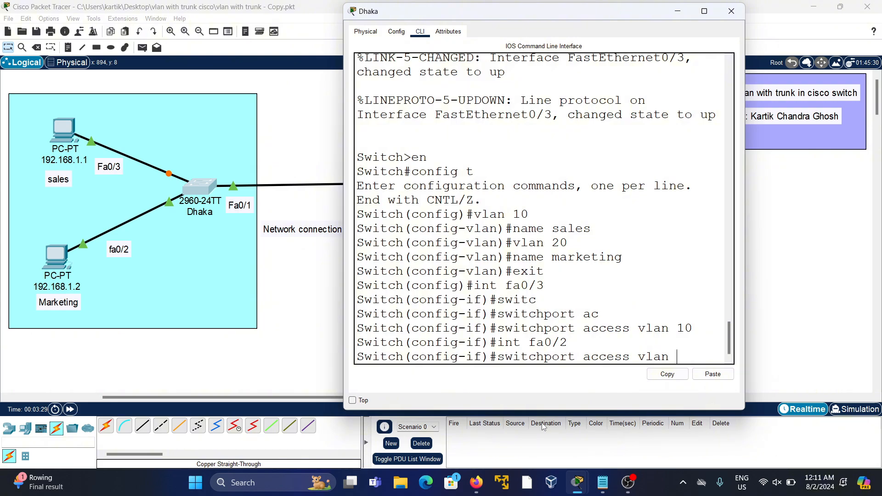
type(" 20")
key("Return")
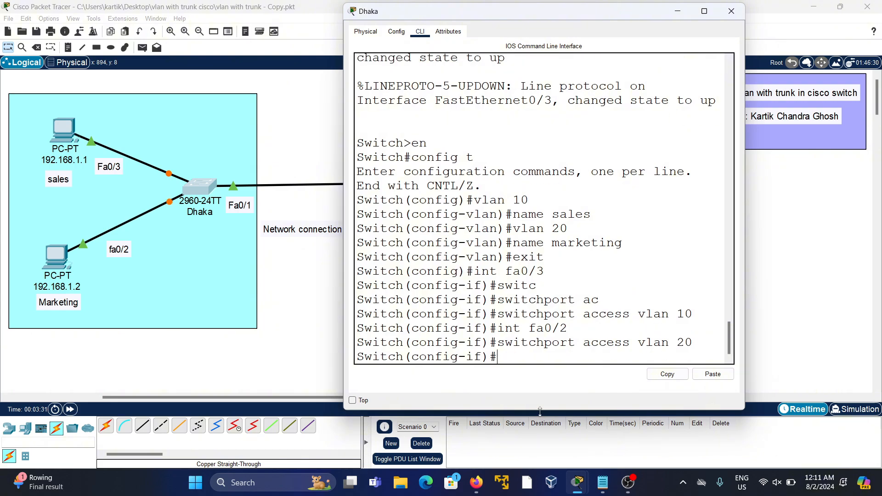
left_click(730, 14)
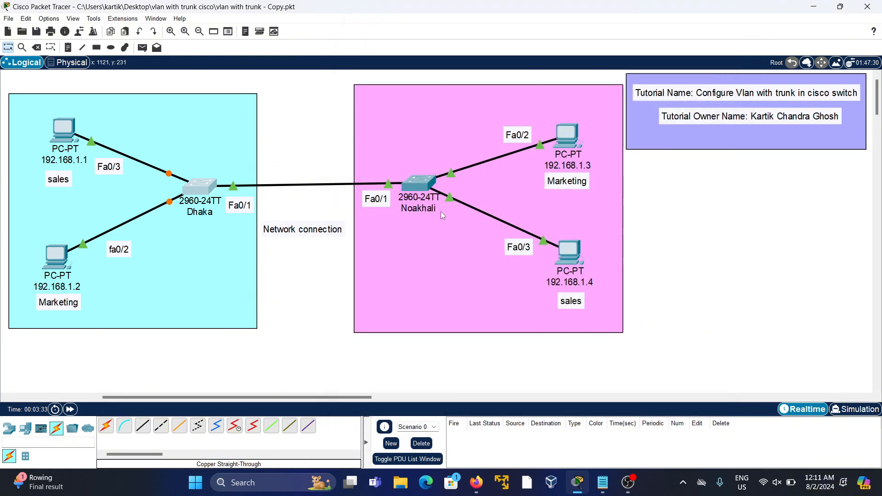
Open the Noakhali switch's command line and assign interface fa0/2 to VLAN 20 with "switchport access vlan 20".
left_click(427, 195)
left_click(427, 195)
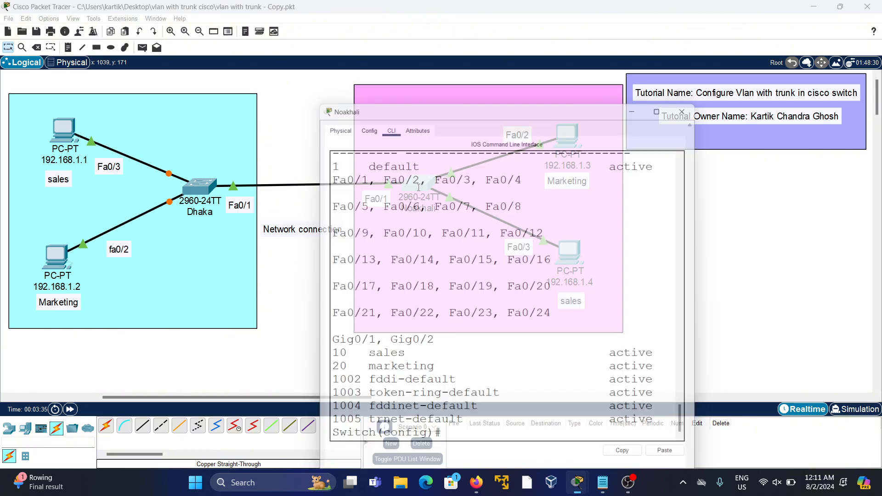
left_click_drag(454, 76, 179, 35)
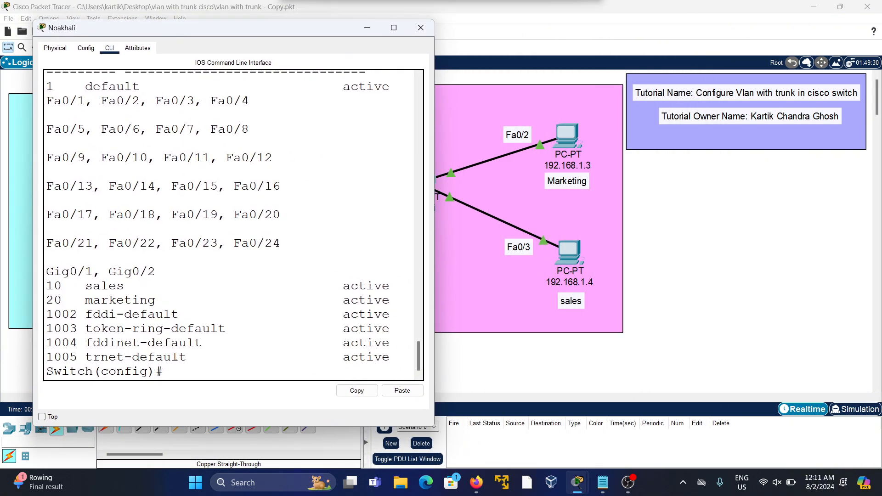
type("i")
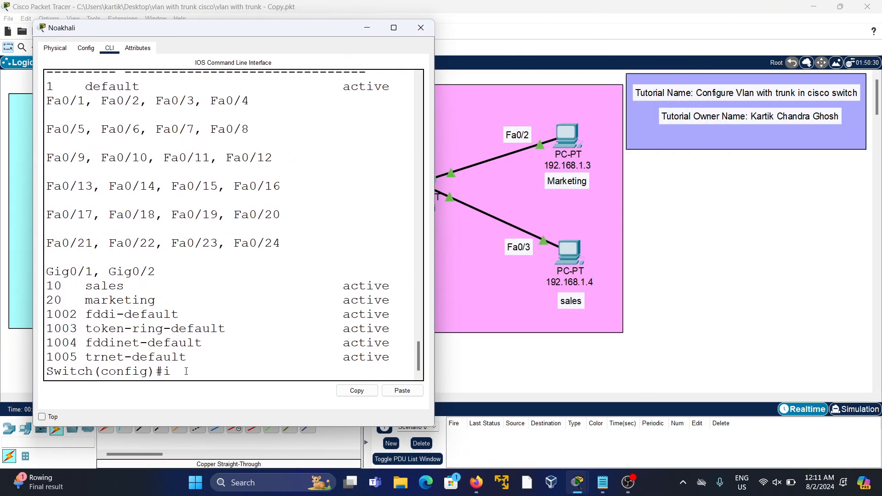
type("nt fa0/2")
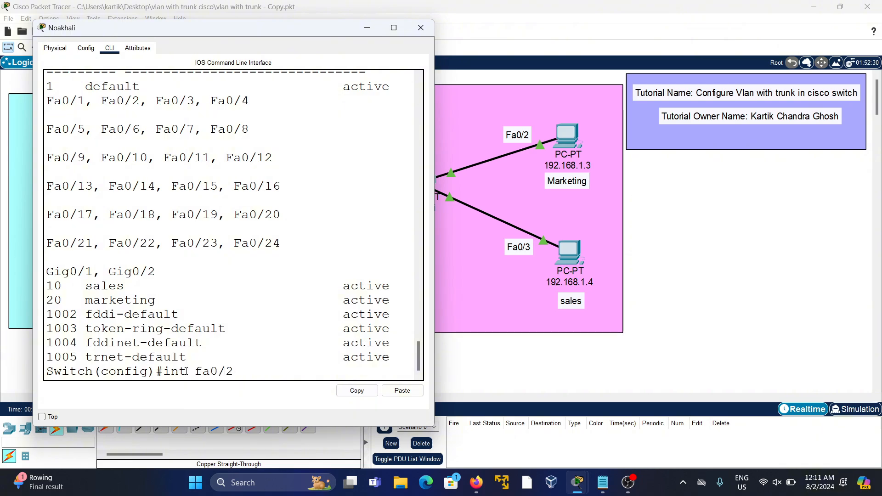
key("Return")
type("swi")
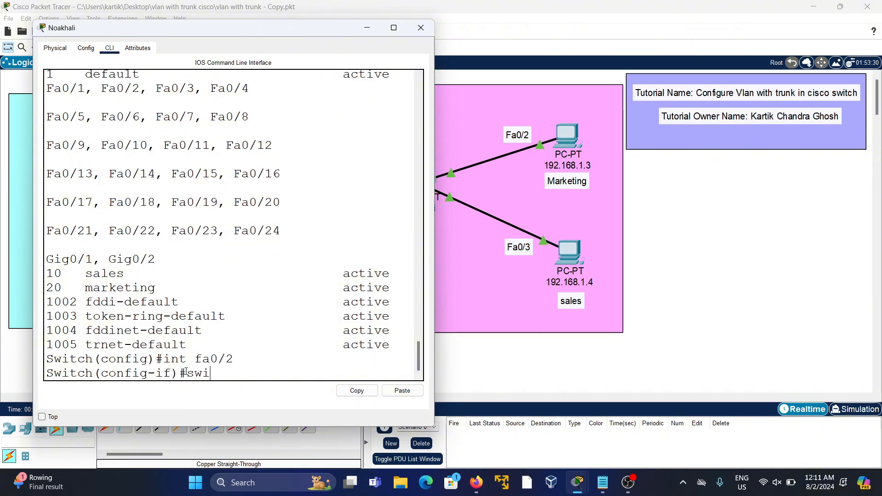
type("tchport access")
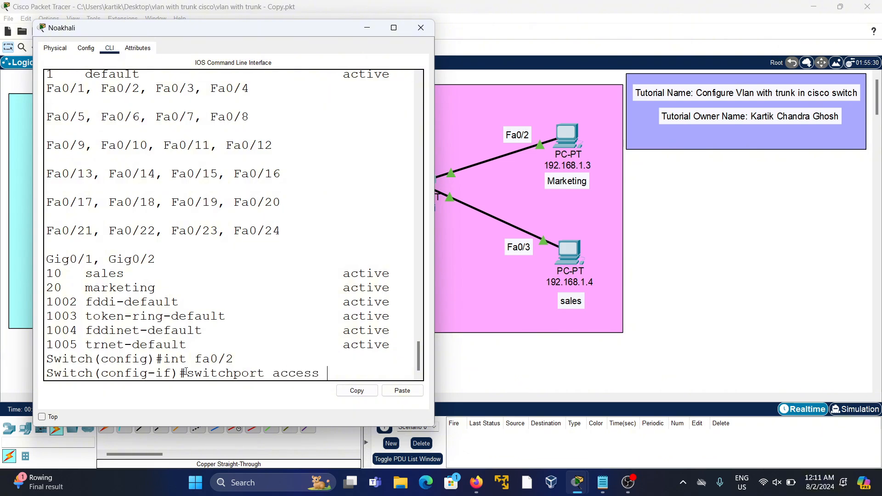
type(" vlan 20")
key("Return")
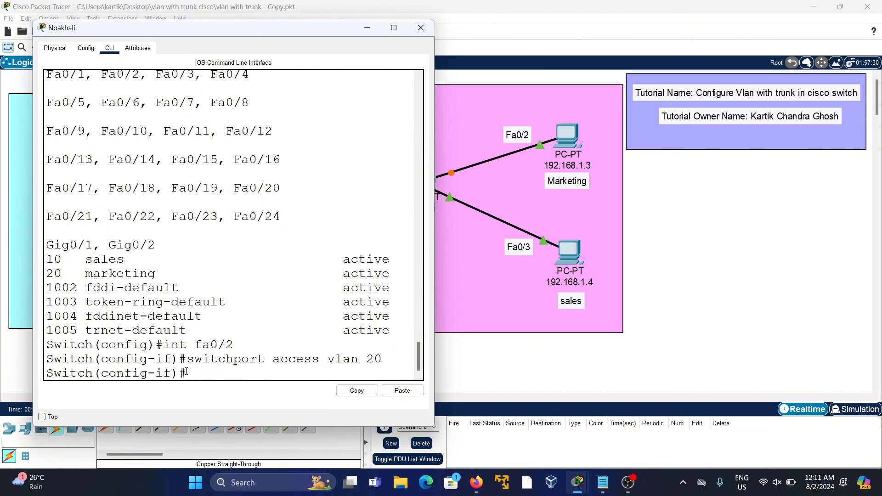
Assign the Noakhali switch's interface fa0/3 to VLAN 10 with "switchport access vlan 10", then close the device window.
type("int fa0/3")
key("Return")
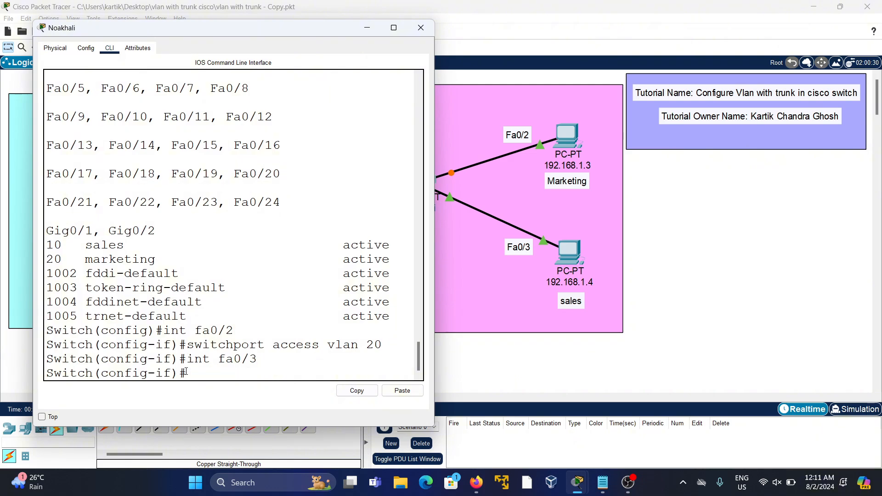
type("switchport access")
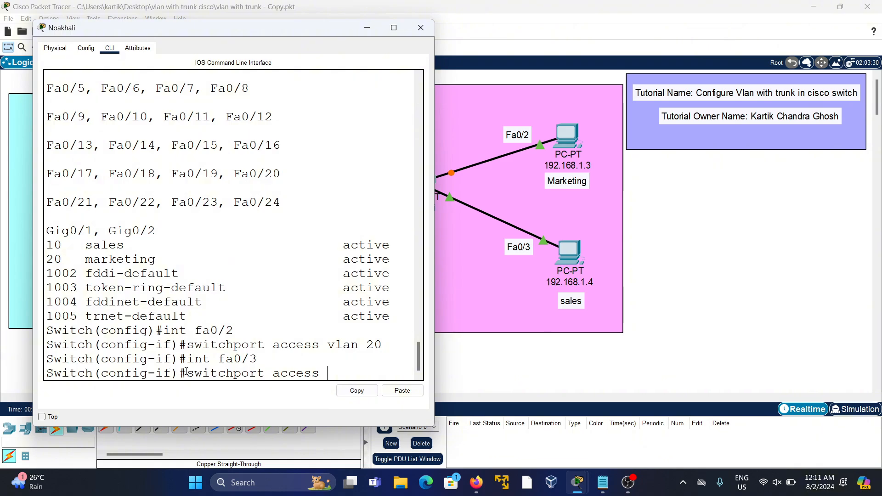
type(" vlan 10")
key("Return")
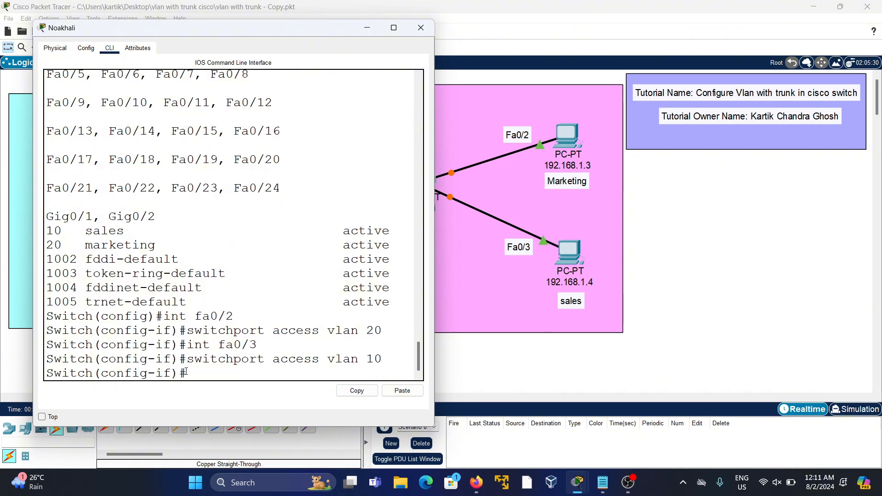
left_click(420, 28)
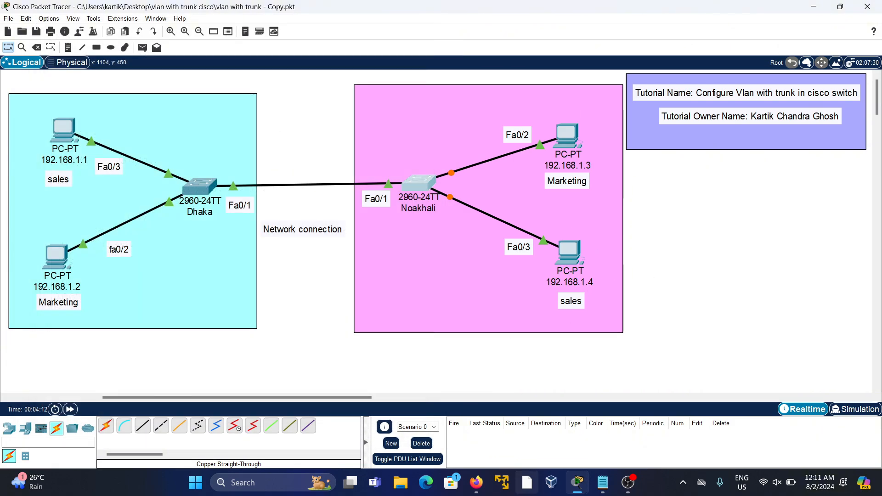
Switch to the Notepad notes and change the status of "Then access port in vlan" to done.
left_click(602, 482)
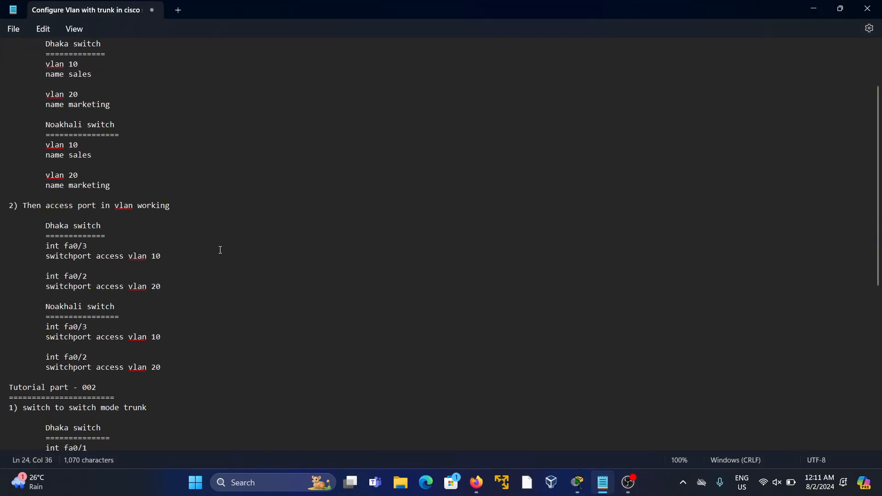
key("BackSpace")
key("BackSpace")
key("BackSpace")
key("BackSpace")
key("BackSpace")
key("BackSpace")
key("BackSpace")
type("don")
Review the Tutorial part - 002 notes, mark "switch to switch mode trunk" as working, and return to Packet Tracer.
scroll(191, 292, "down", 3)
scroll(186, 289, "down", 3)
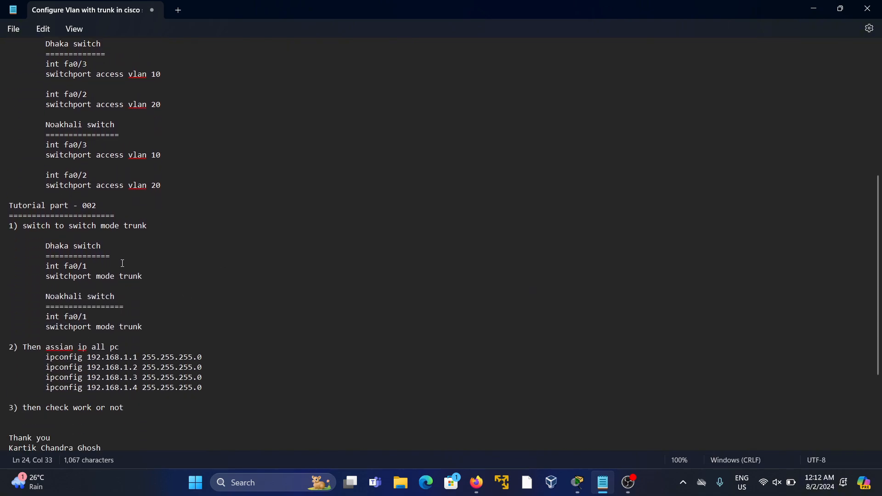
scroll(123, 262, "down", 2)
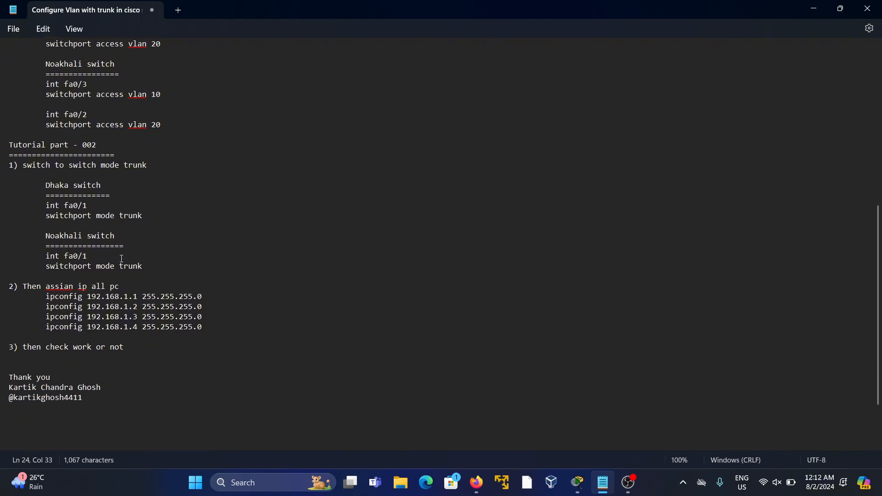
left_click_drag(70, 150, 135, 323)
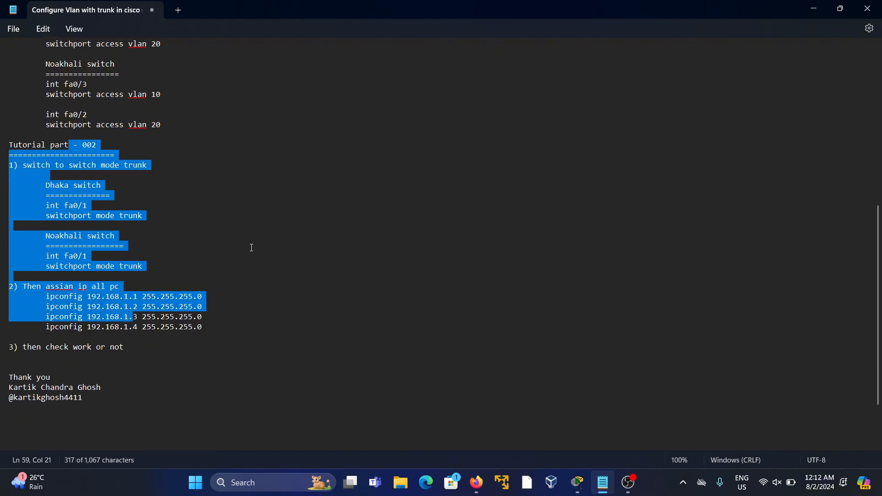
left_click(249, 224)
left_click(154, 166)
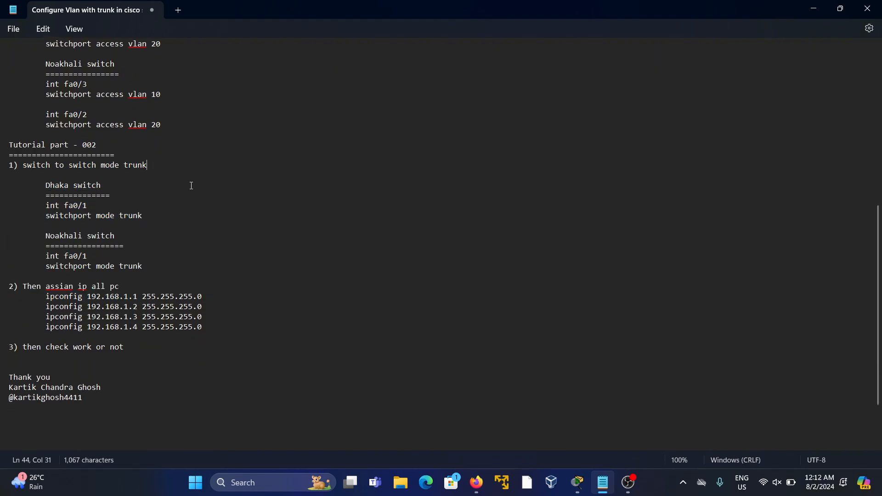
type("wokking")
left_click(812, 5)
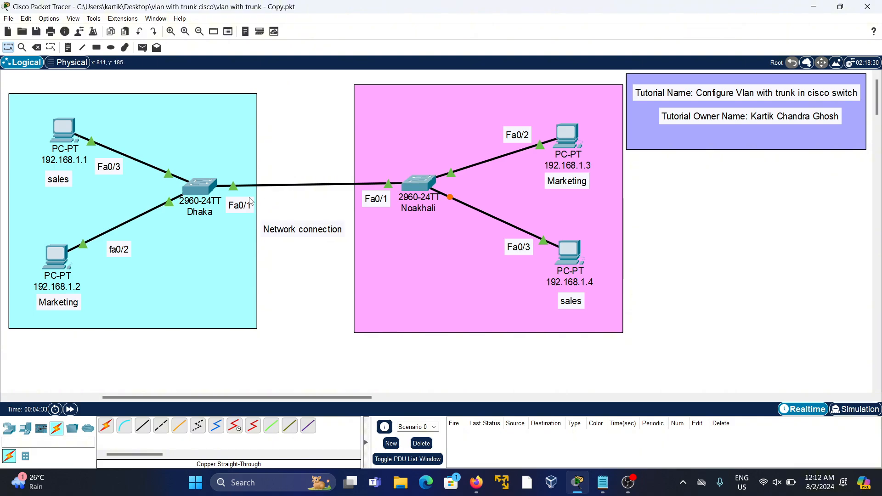
Configure the Dhaka switch's interface fa0/1 with "switchport mode trunk" from its command line, then close the device window.
left_click(200, 186)
left_click_drag(388, 75, 431, 49)
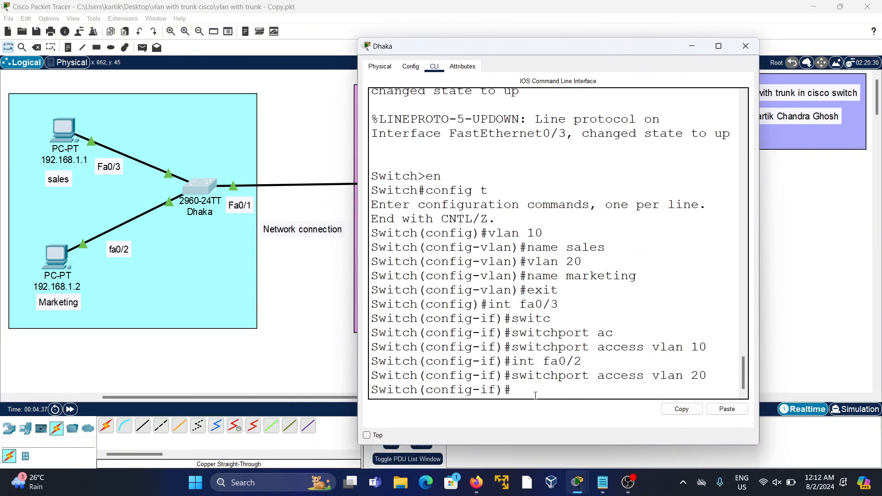
type("exit")
key("Return")
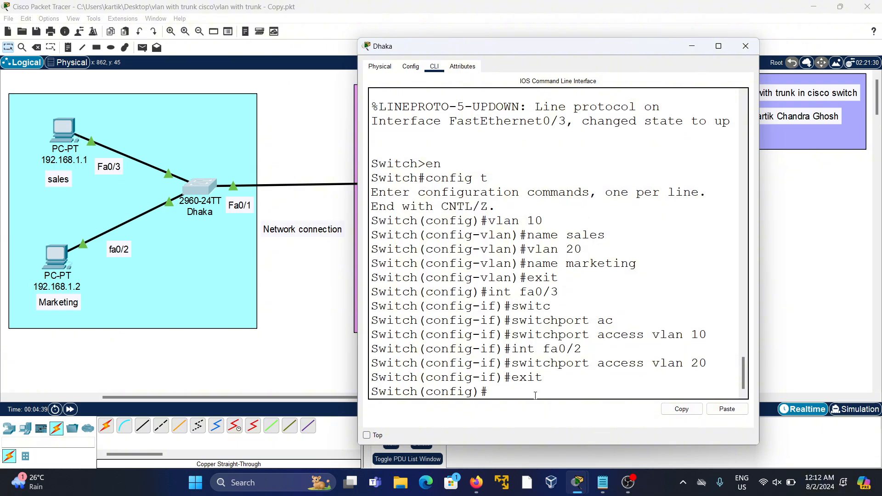
type("int fa0/1")
key("Return")
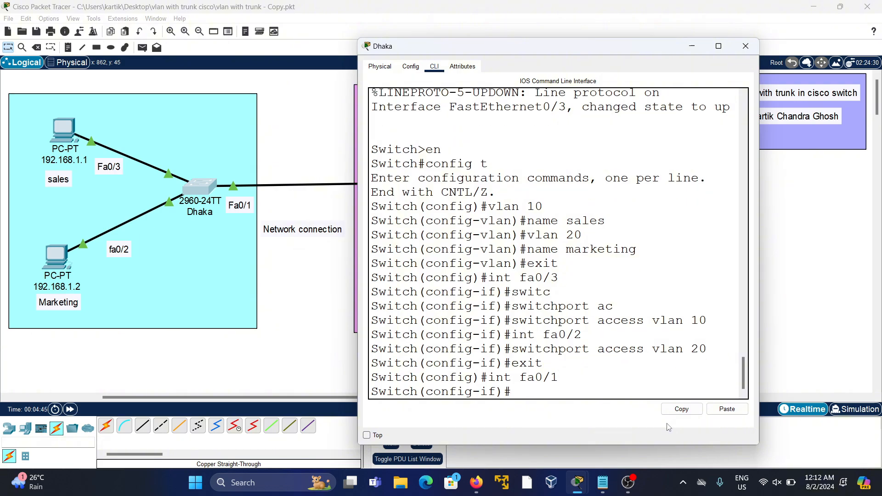
type("switchpo")
key("BackSpace")
key("BackSpace")
type("hport mod")
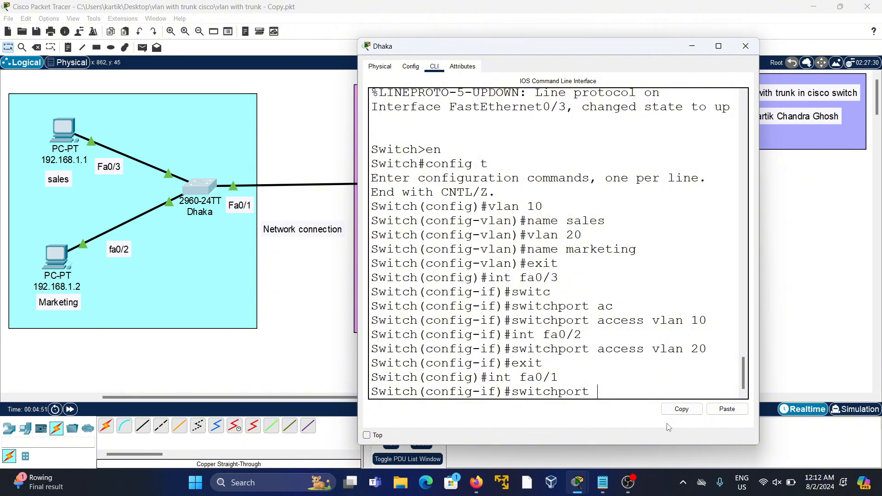
type("e tru")
key("Tab")
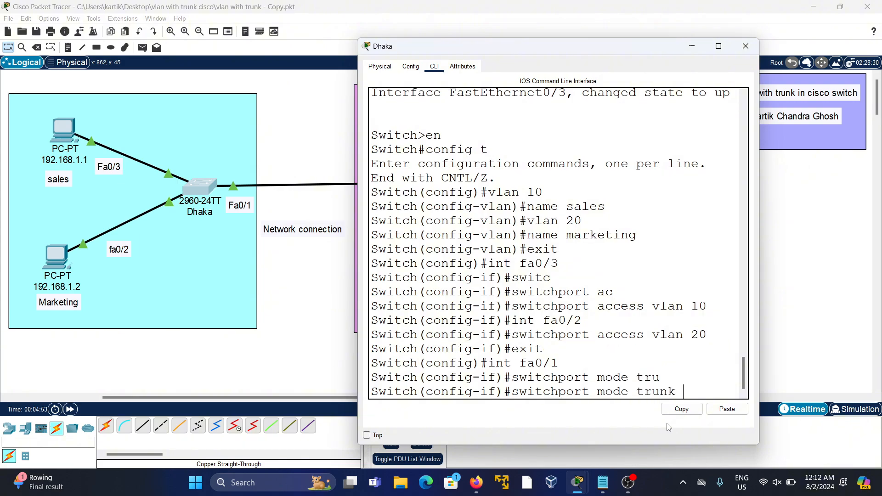
key("Return")
key("Return")
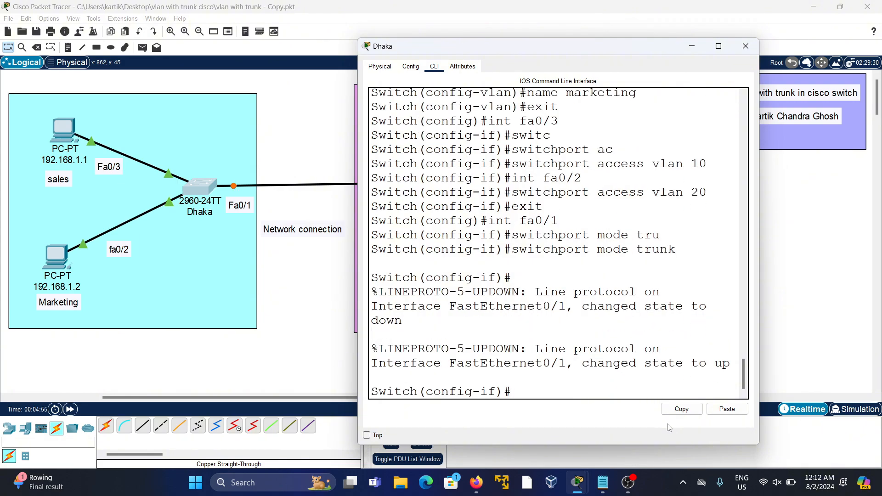
left_click(745, 45)
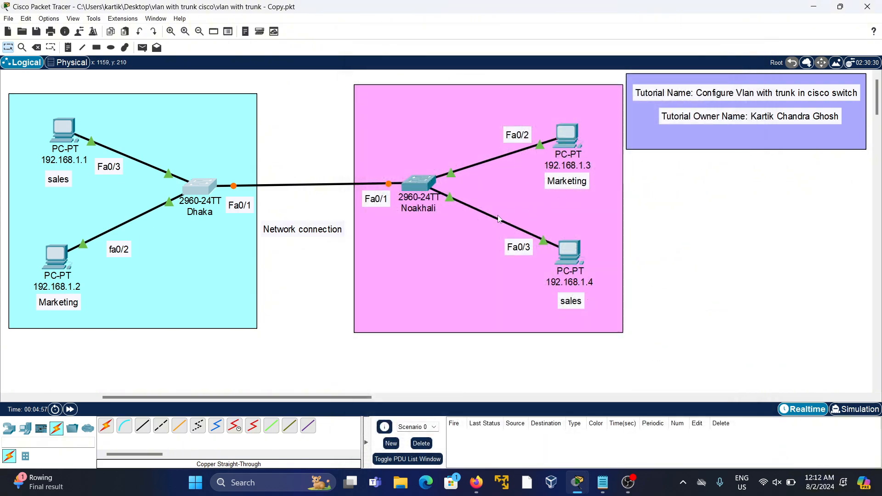
Open the Noakhali switch's command line, exit the current interface, and enter the configuration of interface fa0/1.
left_click(412, 189)
left_click_drag(424, 70, 561, 33)
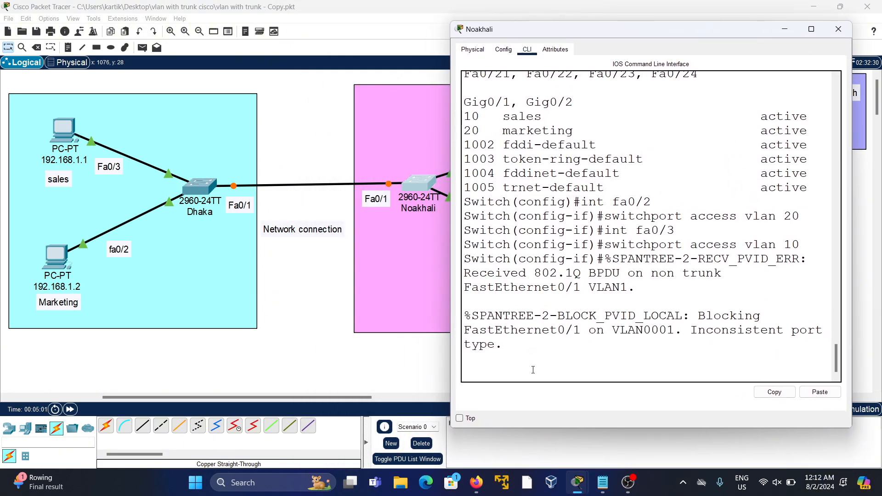
key("Return")
type("int")
key("BackSpace")
key("BackSpace")
key("BackSpace")
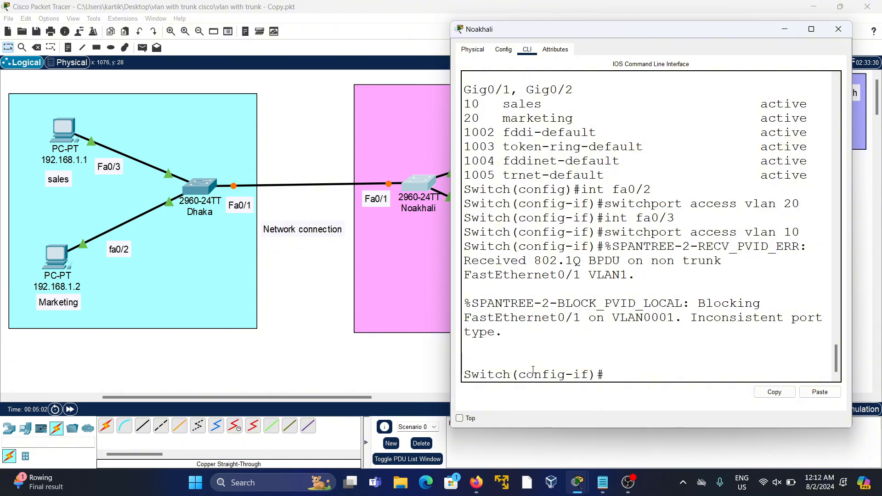
type("exit")
key("Return")
type("int")
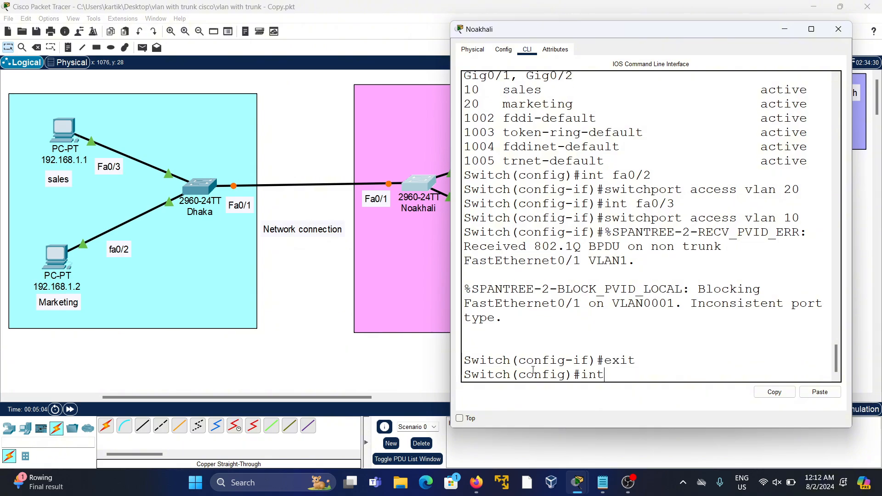
type(" fa0/1")
key("Return")
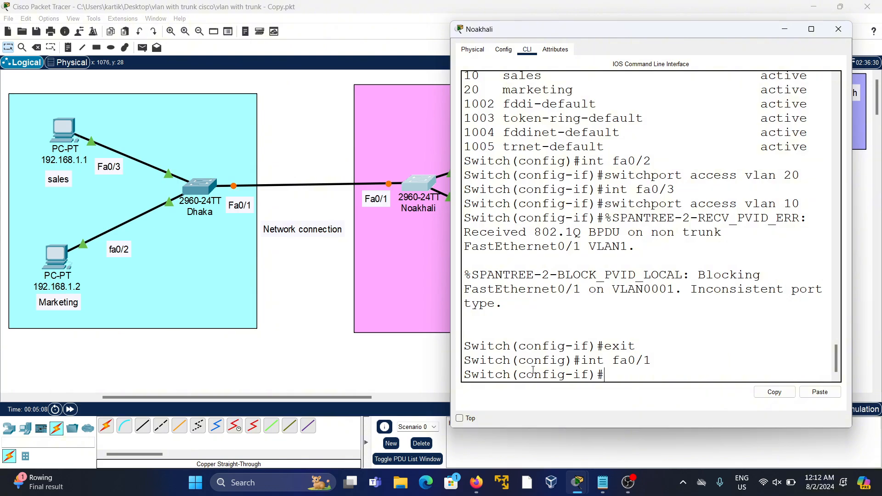
Set the Noakhali switch's fa0/1 to trunking with "switchport mode trunk" and close the device window.
type("switchport acces")
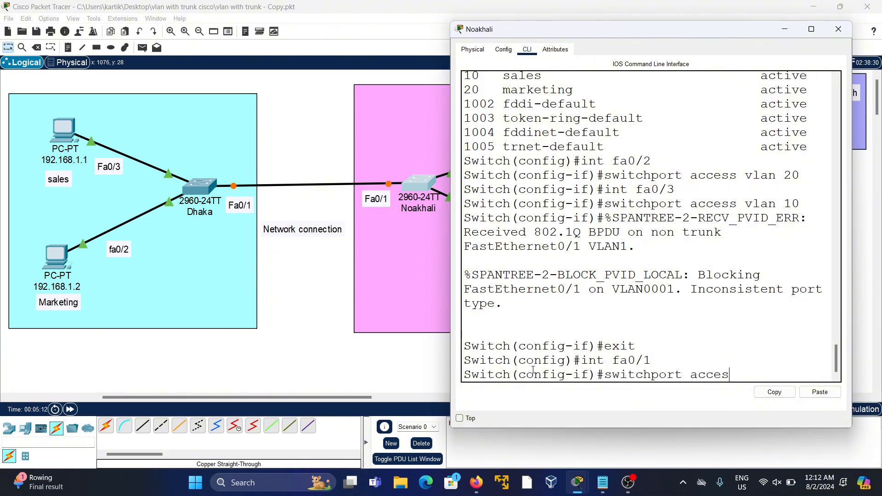
key("BackSpace")
key("BackSpace")
key("BackSpace")
key("BackSpace")
type("mode truun")
key("BackSpace")
type("k")
key("Return")
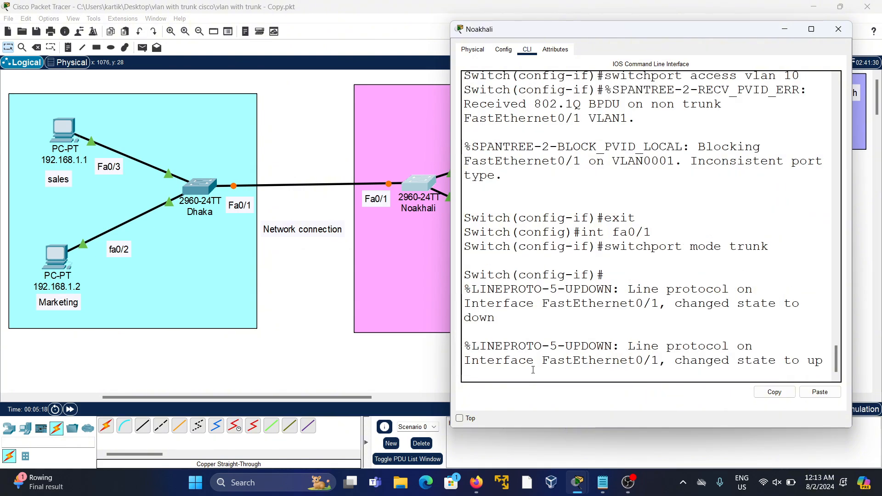
key("Return")
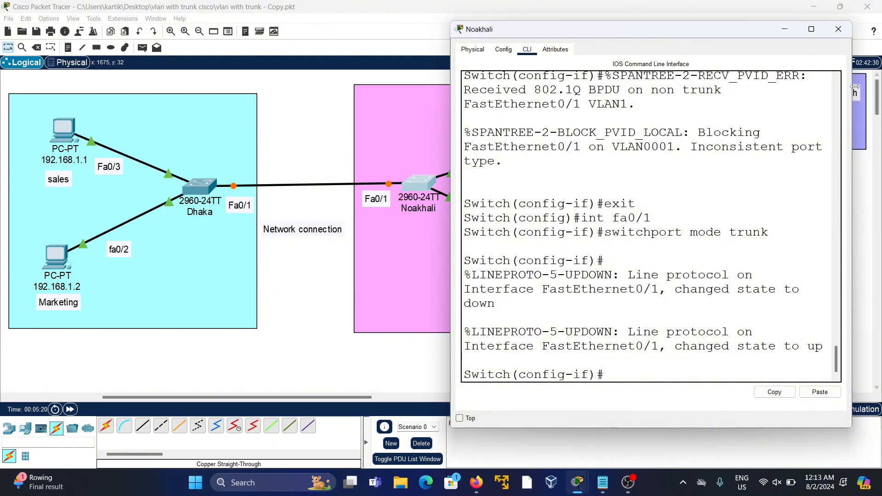
left_click(838, 29)
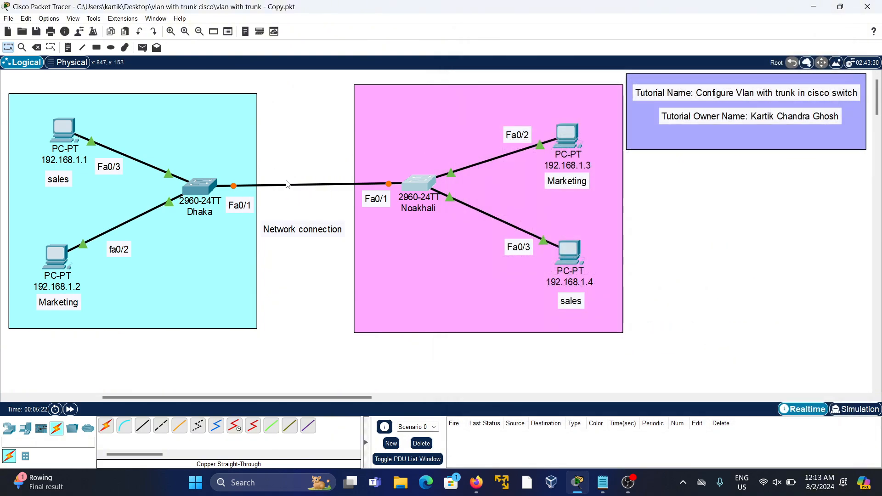
Switch to the Notepad notes and change the status of "switch to switch mode trunk" to done.
left_click(602, 482)
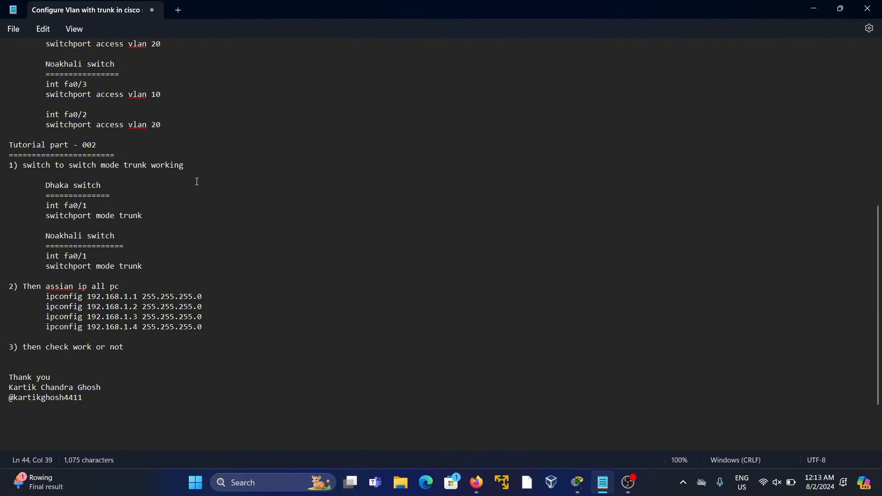
key("BackSpace")
key("BackSpace")
key("BackSpace")
key("BackSpace")
key("BackSpace")
key("BackSpace")
key("BackSpace")
type("done")
Review and update the "Then assian ip all pc" part of the notes, and return to Packet Tracer.
left_click_drag(77, 286, 214, 326)
left_click(222, 324)
key("BackSpace")
key("BackSpace")
key("BackSpace")
type("rk")
left_click(813, 8)
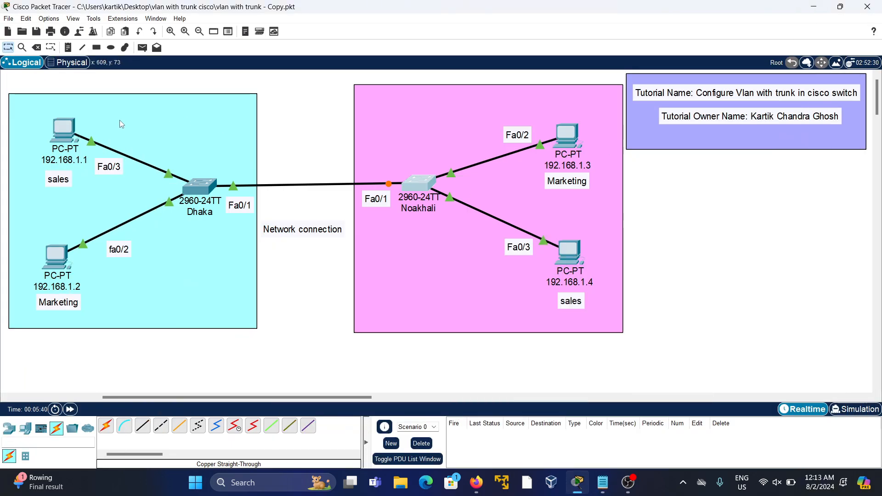
Assign IP 192.168.1.1 with mask 255.255.255.0 to the Dhaka sales PC using ipconfig in its command prompt.
left_click(64, 130)
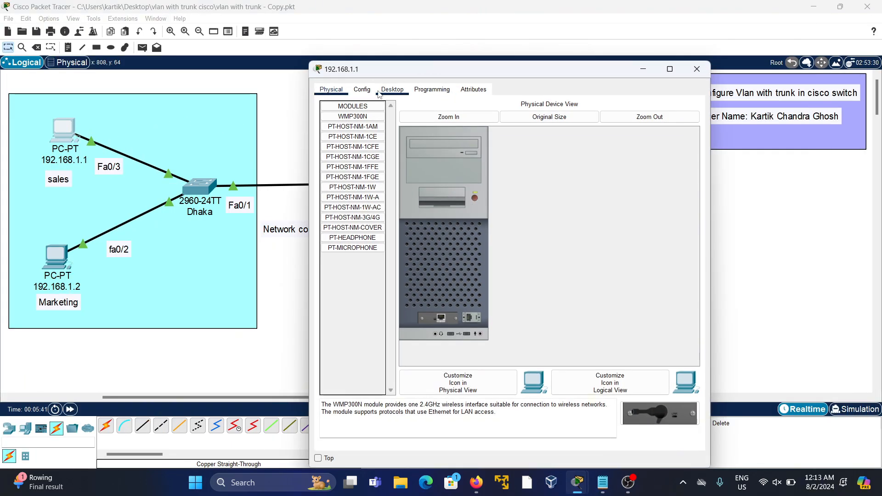
left_click(391, 90)
left_click(561, 125)
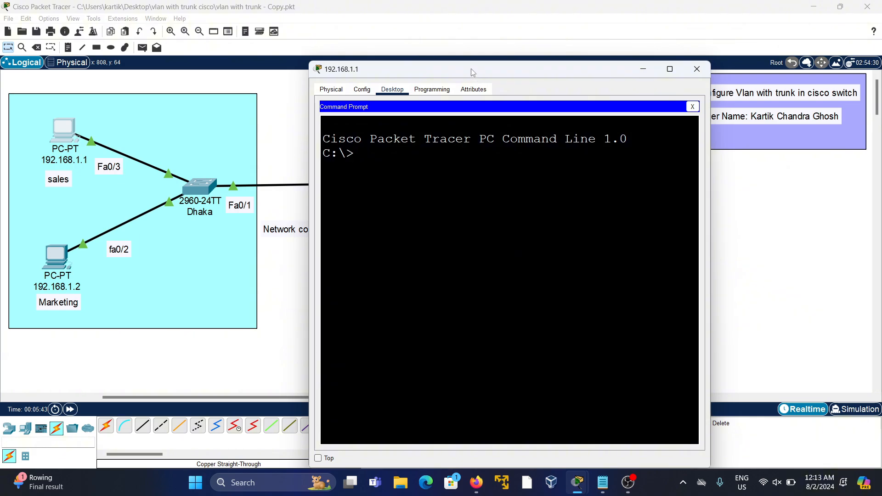
left_click_drag(472, 75, 471, 53)
type("i")
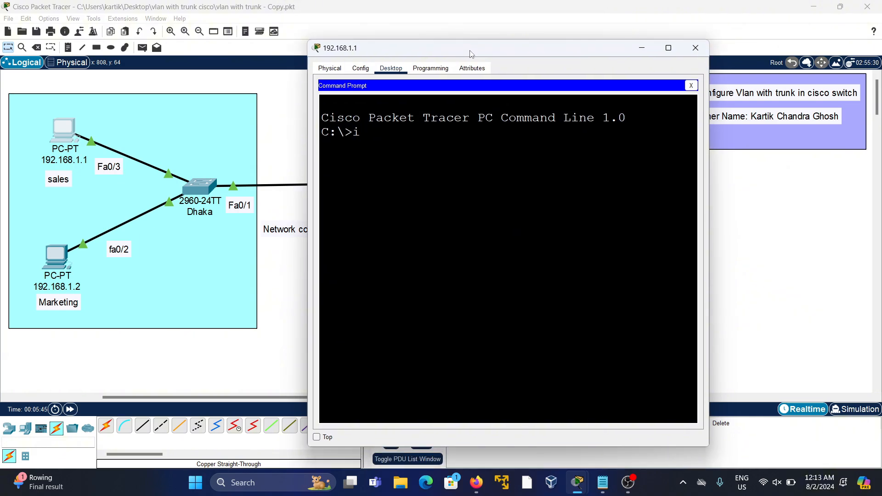
type("pconfig 192.168.1")
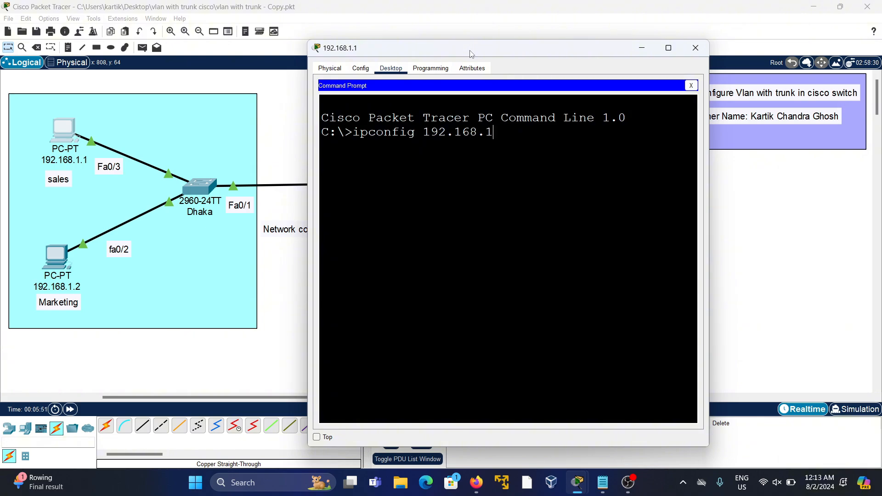
type(".1 255.255.255")
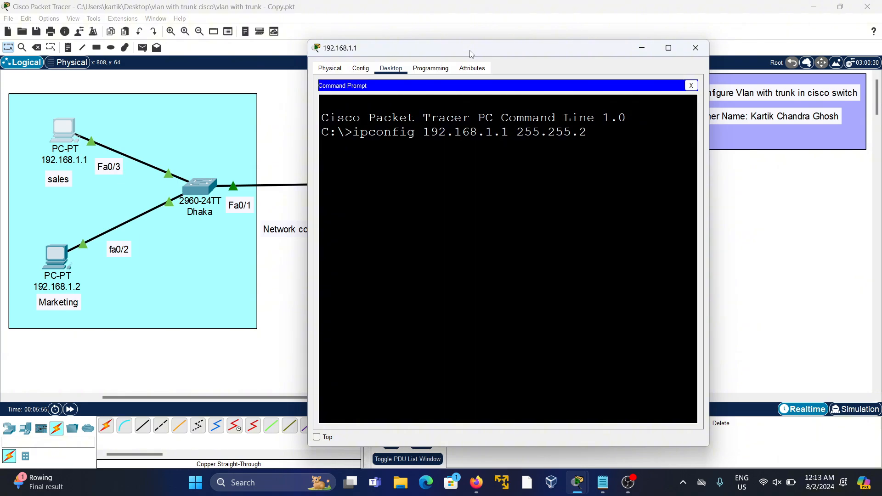
type(".0")
key("Return")
Check the Dhaka sales PC's IP settings with ipconfig in the enlarged window, and close it.
type("ipconfig")
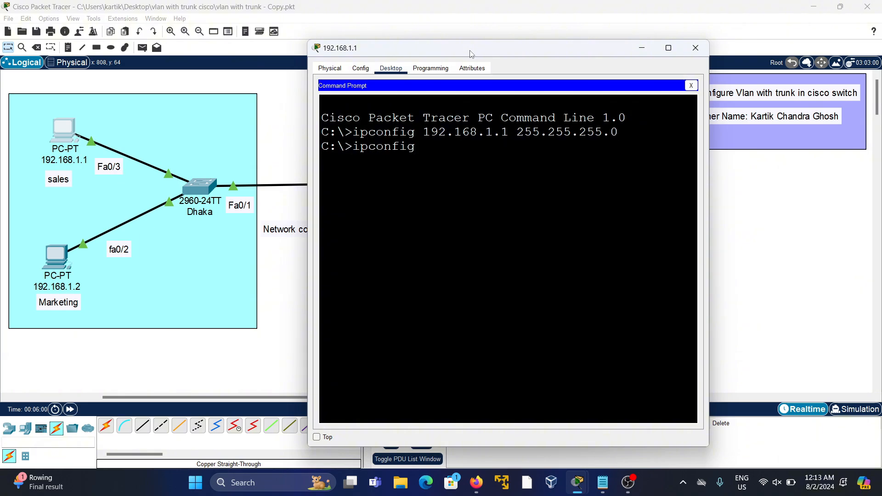
key("Return")
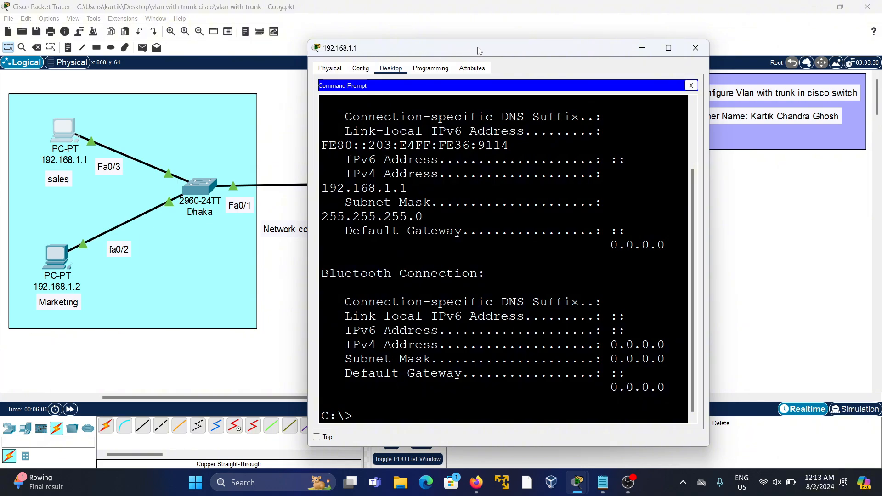
left_click(668, 47)
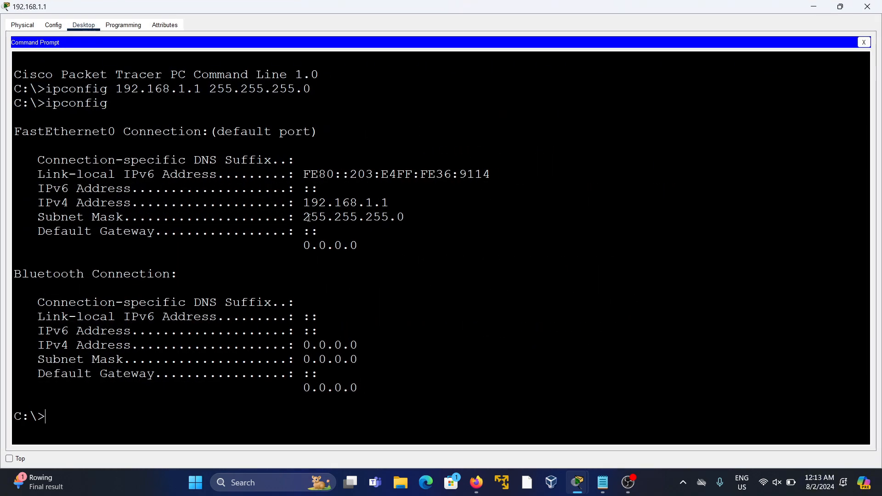
left_click_drag(310, 203, 357, 246)
left_click(867, 7)
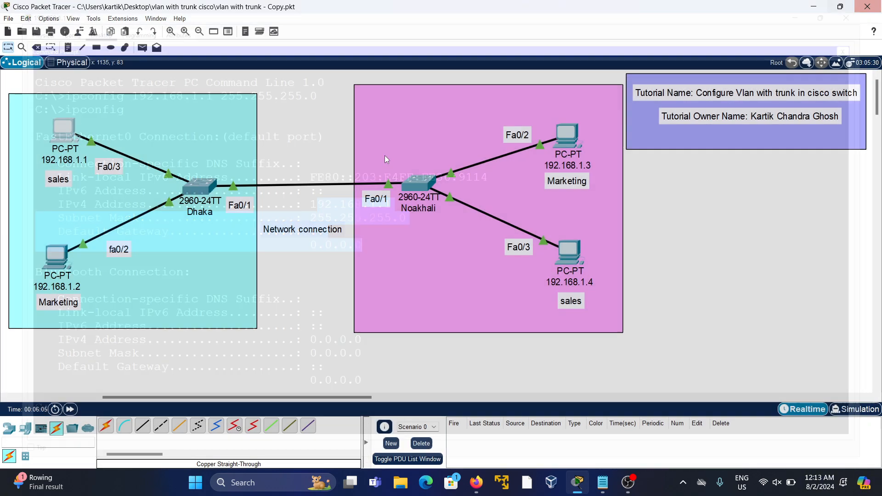
Assign IP 192.168.1.2 with mask 255.255.255.0 to the Dhaka Marketing PC using ipconfig, and close its window.
left_click(59, 259)
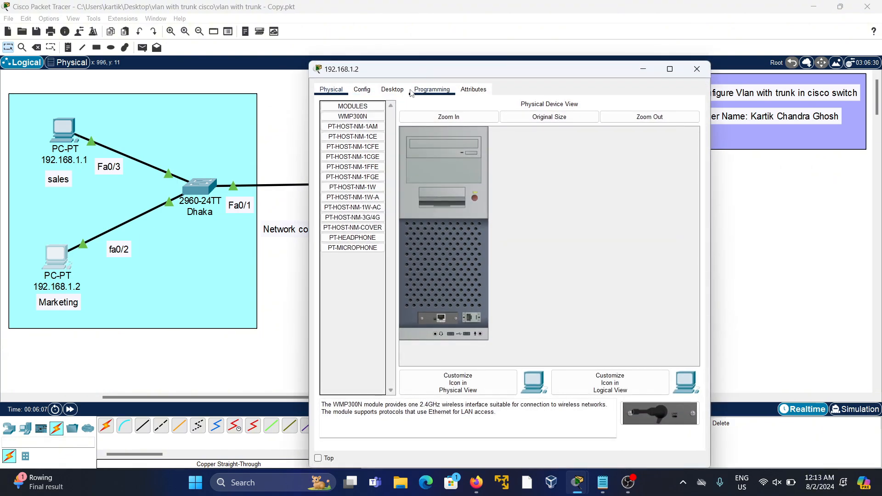
left_click(392, 89)
left_click(595, 145)
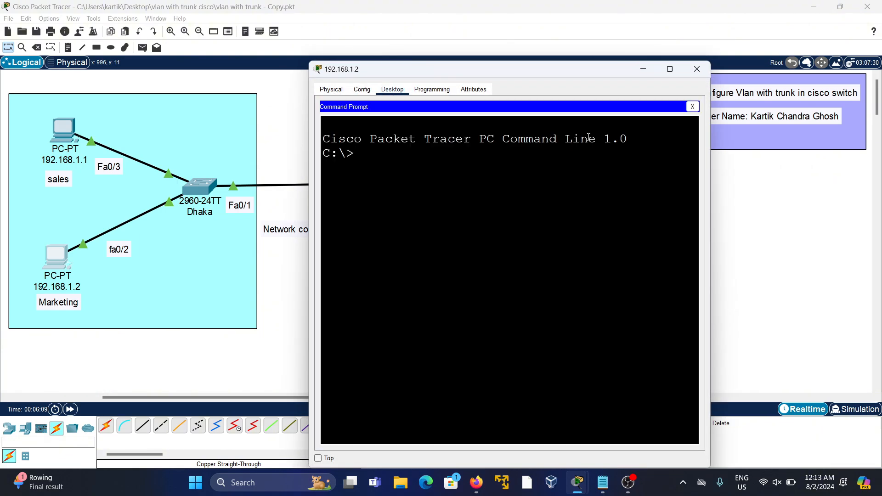
type("ipconfig")
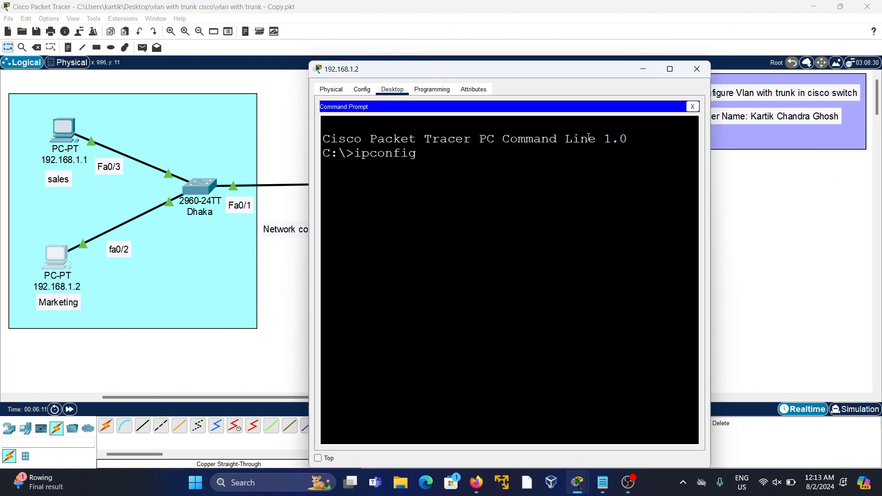
type(" 192.168.1.")
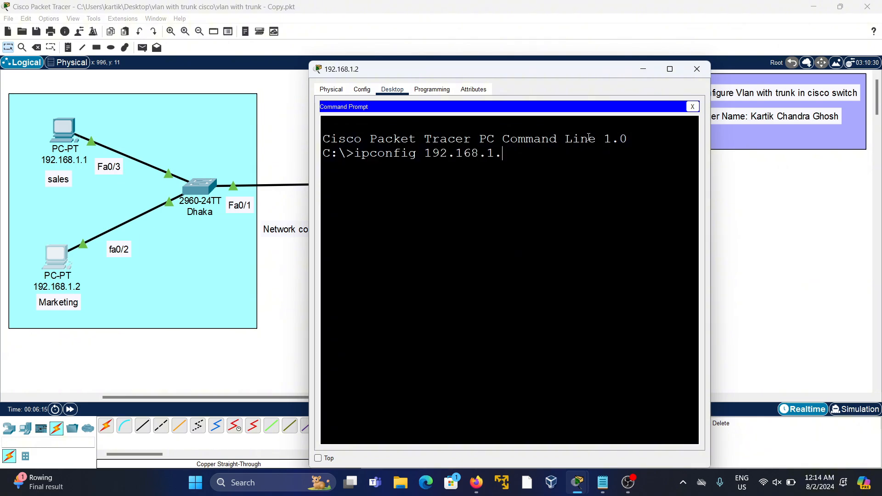
type("2 255.2")
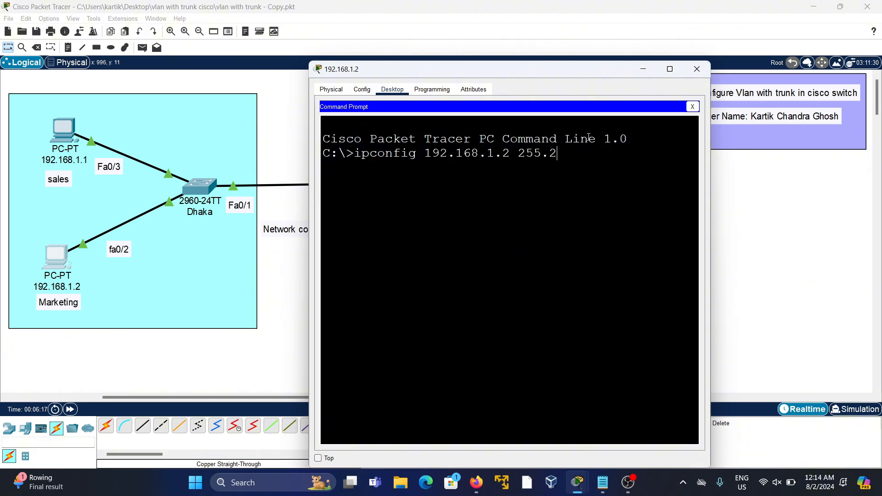
type("55.255.0")
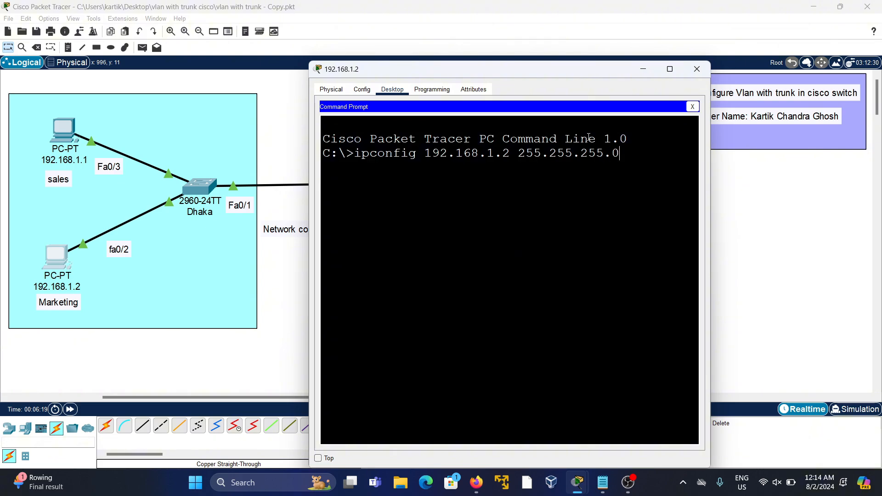
key("Return")
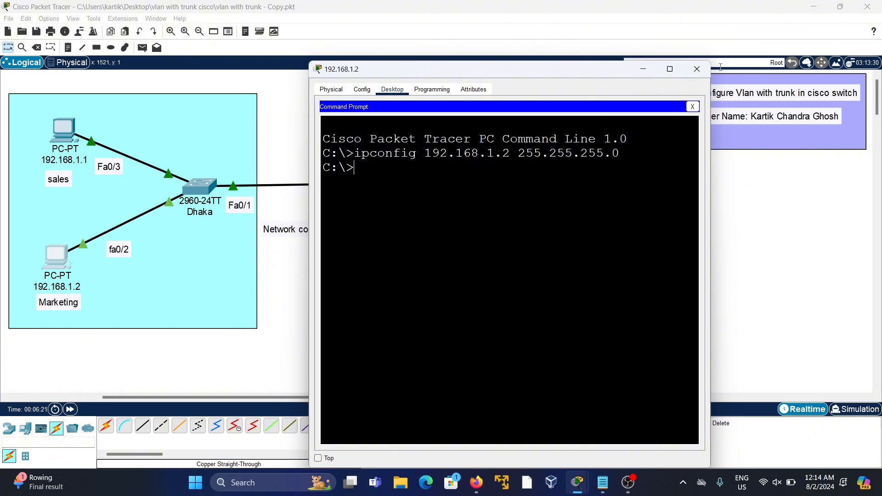
left_click(697, 69)
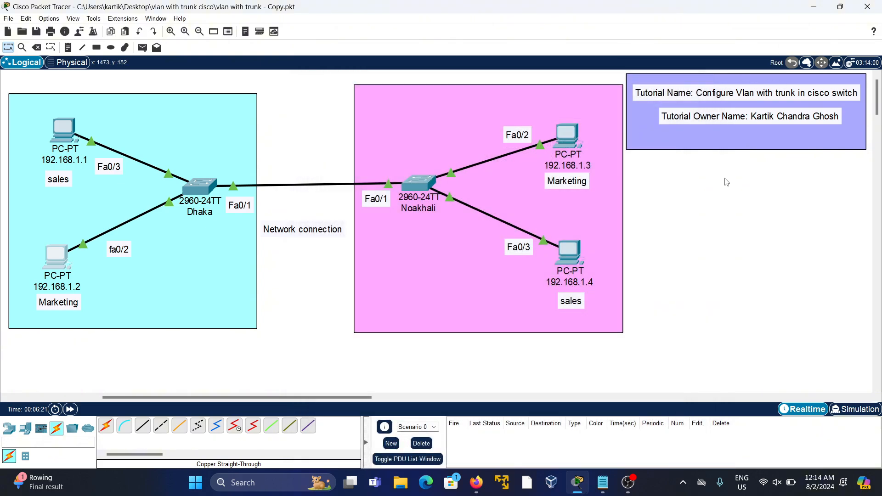
Assign IP 192.168.1.3 with mask 255.255.255.0 to the Noakhali Marketing PC using ipconfig, and close its window.
double_click(566, 135)
left_click_drag(486, 61, 203, 43)
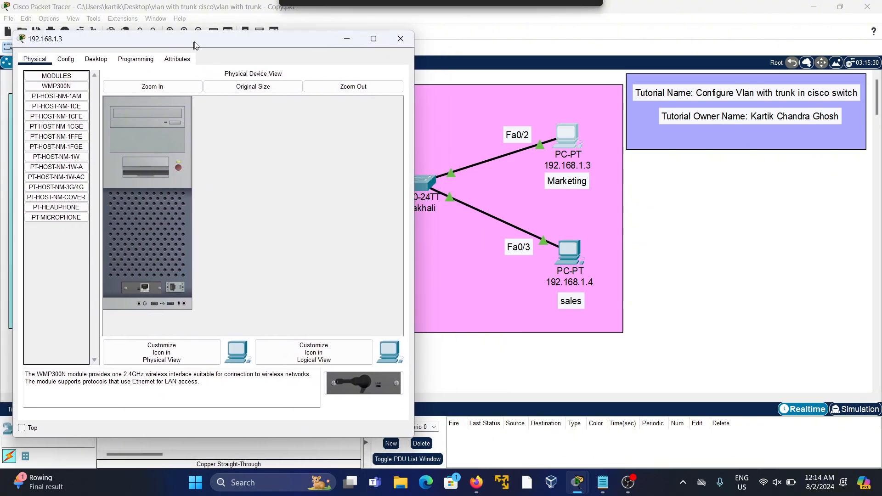
left_click(107, 57)
left_click(298, 112)
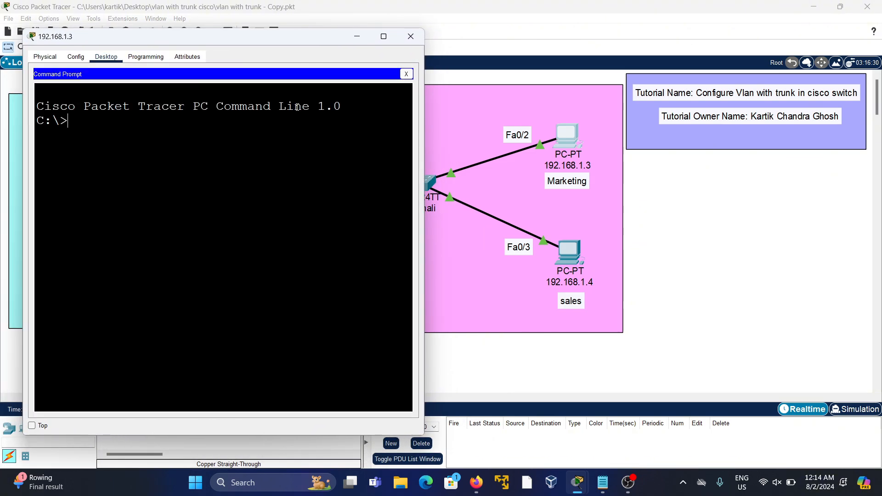
type("ipconfig 192")
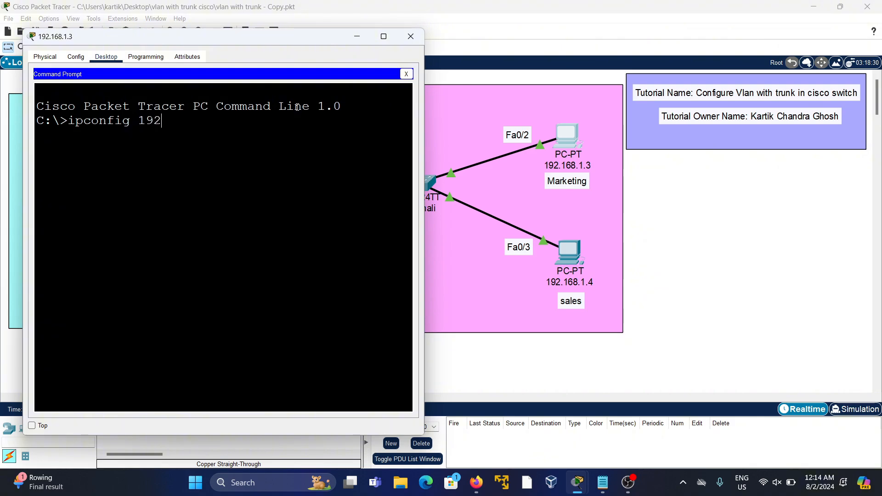
type(".168.1.3 255.255.25")
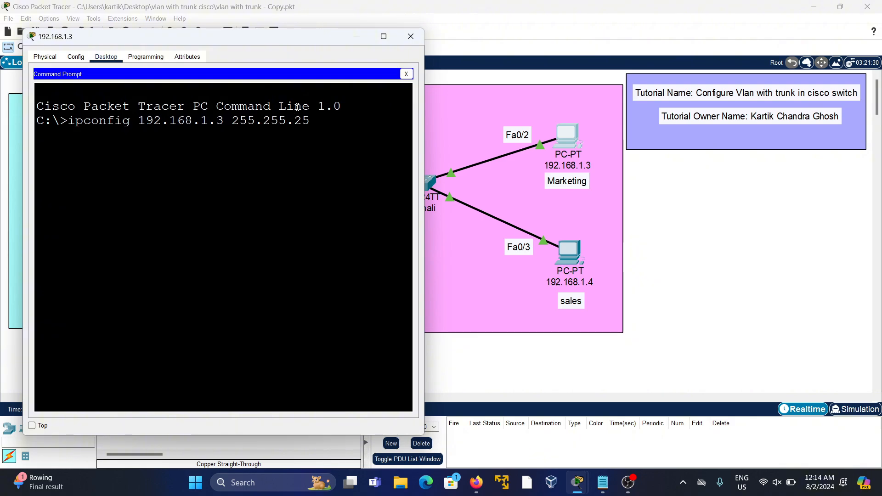
type("5.0")
key("Return")
left_click(410, 36)
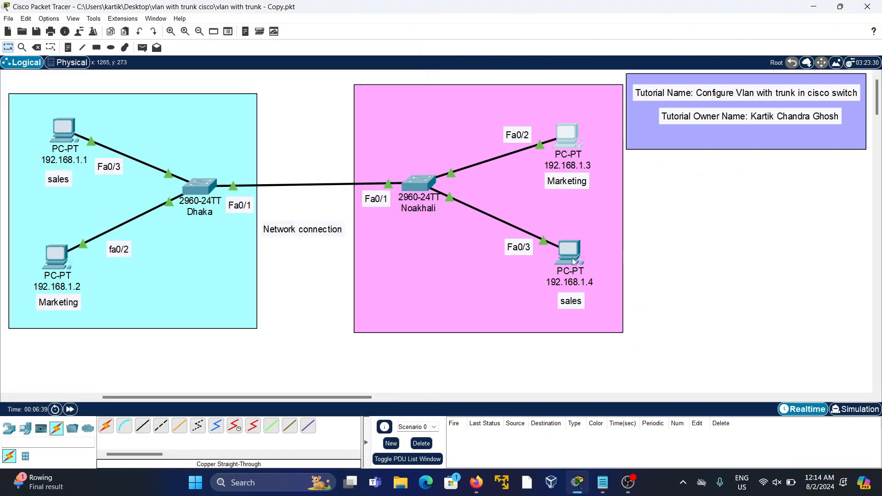
Assign IP 192.168.1.4 with mask 255.255.255.0 to the Noakhali sales PC using ipconfig, and close its window.
left_click(568, 252)
left_click_drag(437, 89, 160, 47)
left_click(121, 68)
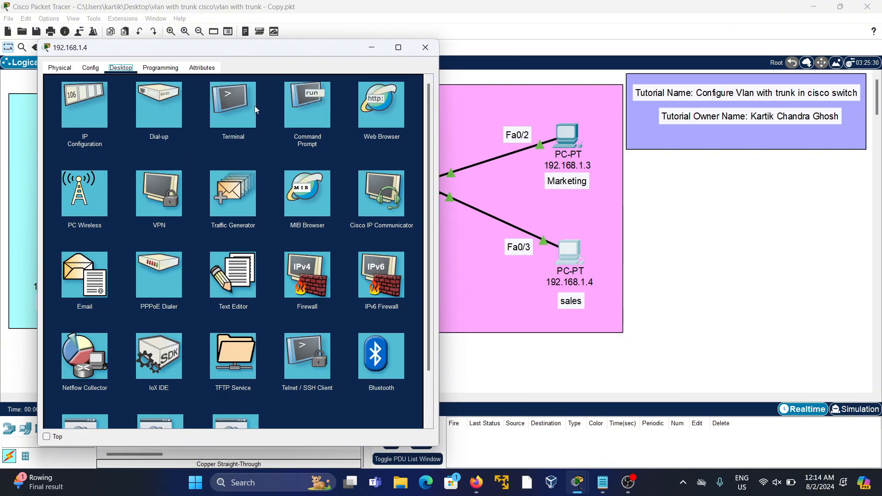
left_click(304, 105)
type("ip")
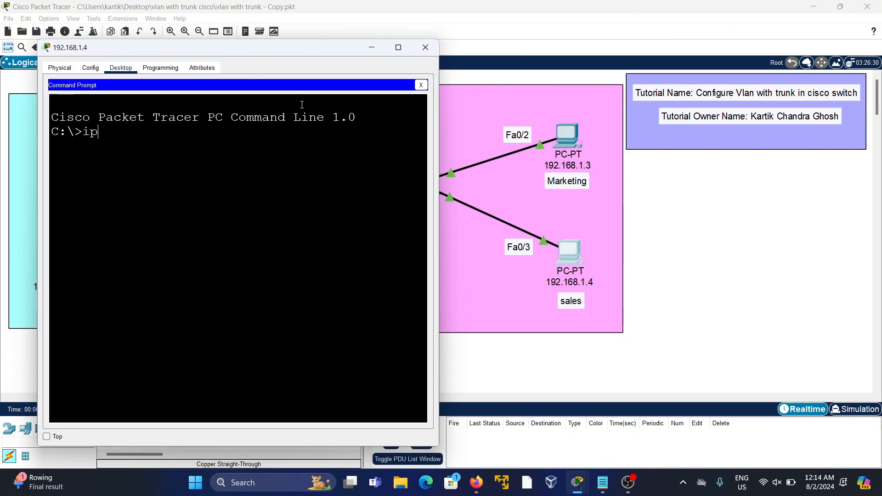
type("config 1")
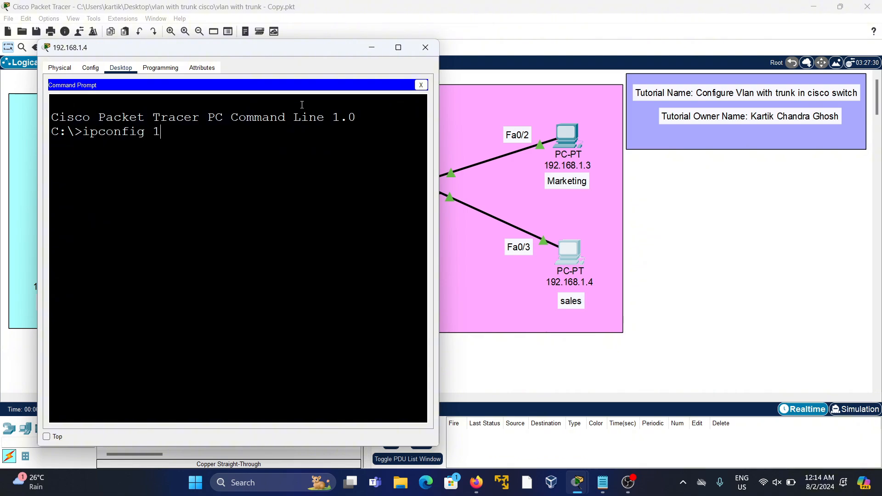
type("92.168.1.4 255.255")
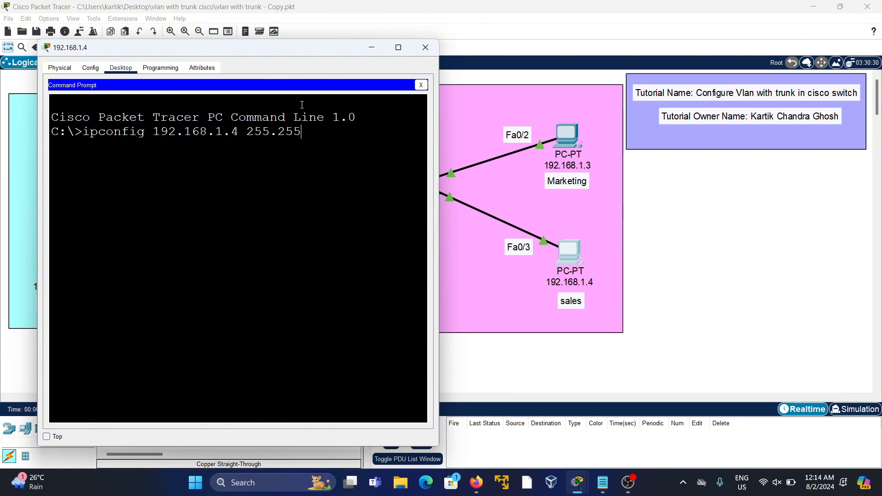
type(".255.0")
key("Return")
left_click(425, 47)
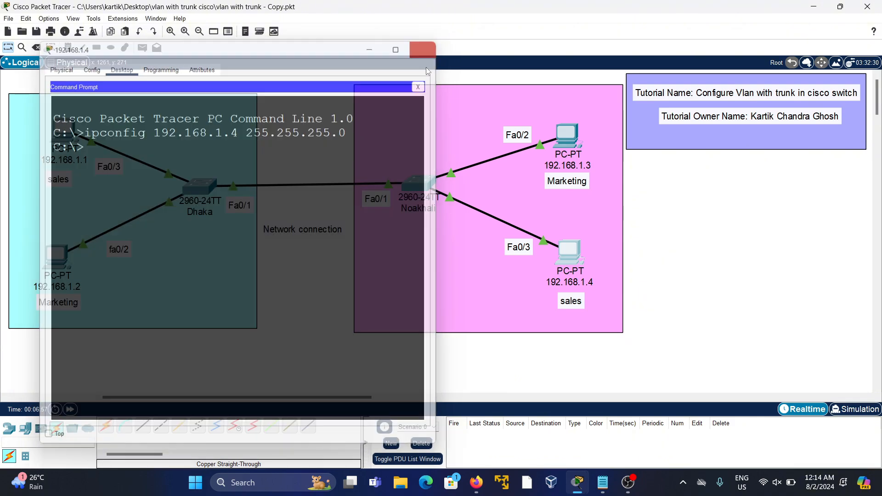
Switch to the Notepad notes, mark the PC IP assignment item as done and the check item as working, and minimize the notes.
left_click(603, 482)
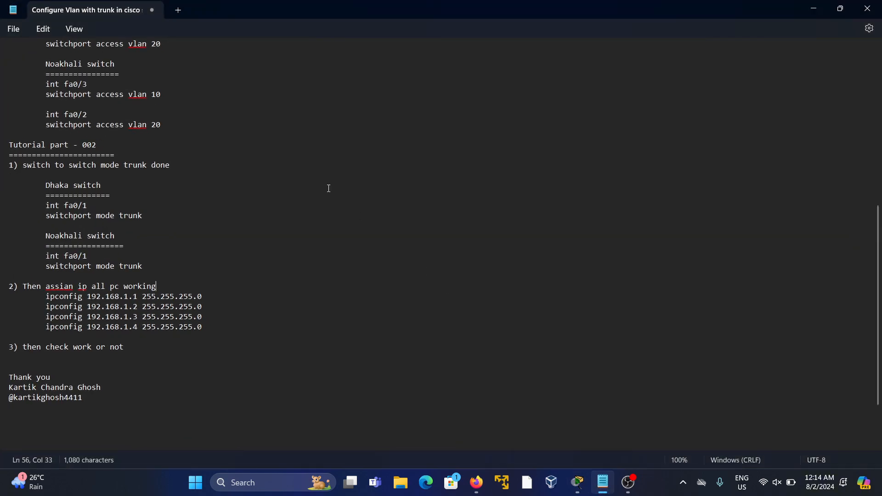
key("BackSpace")
key("BackSpace")
key("BackSpace")
key("BackSpace")
key("BackSpace")
key("BackSpace")
key("BackSpace")
type("done")
type("working")
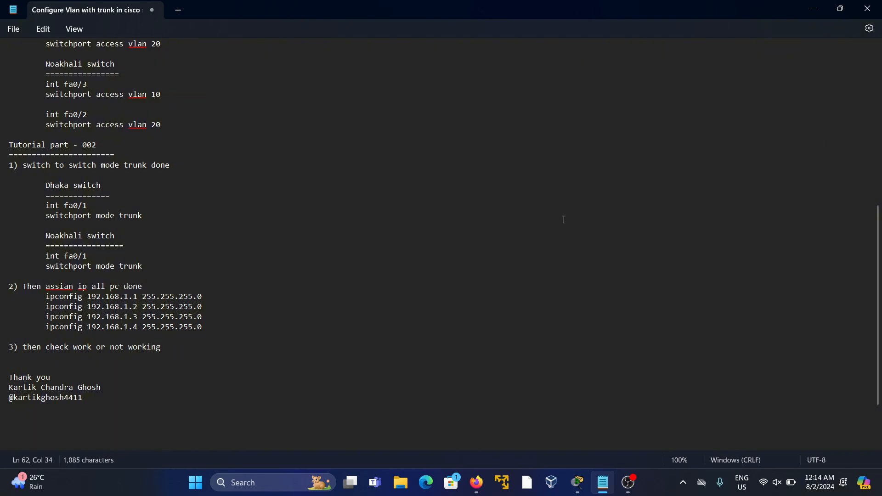
left_click(813, 8)
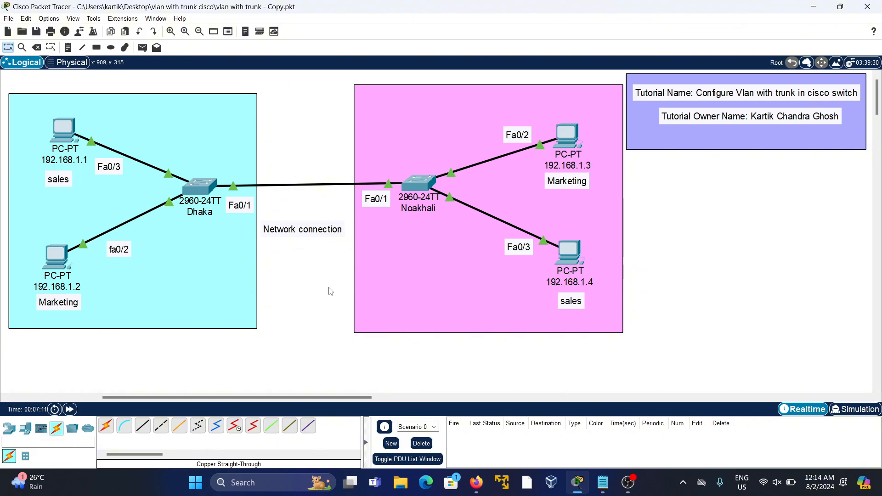
Send simple PDUs from the Dhaka sales PC to the Noakhali sales PC and from the Dhaka Marketing PC to the Noakhali Marketing PC.
left_click(143, 47)
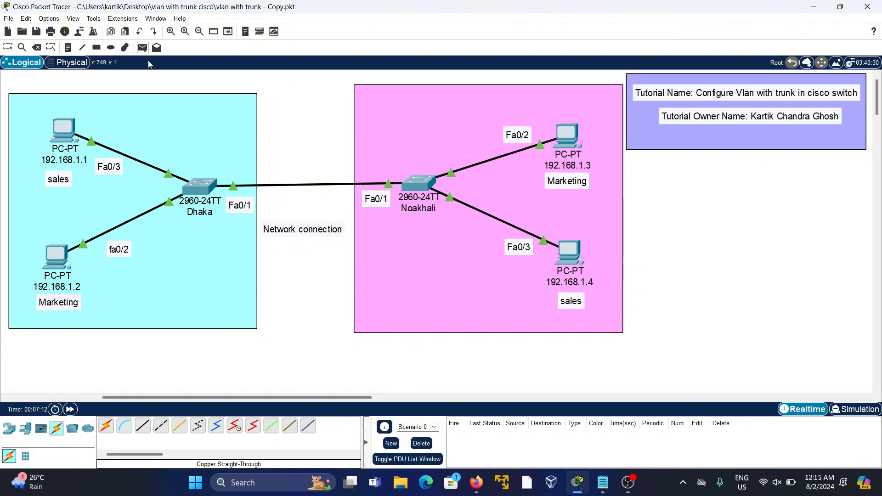
left_click(64, 130)
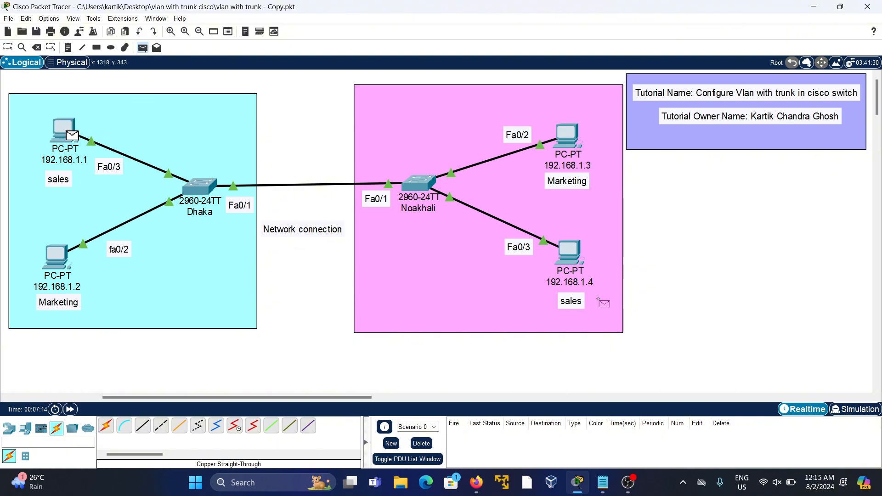
left_click(569, 255)
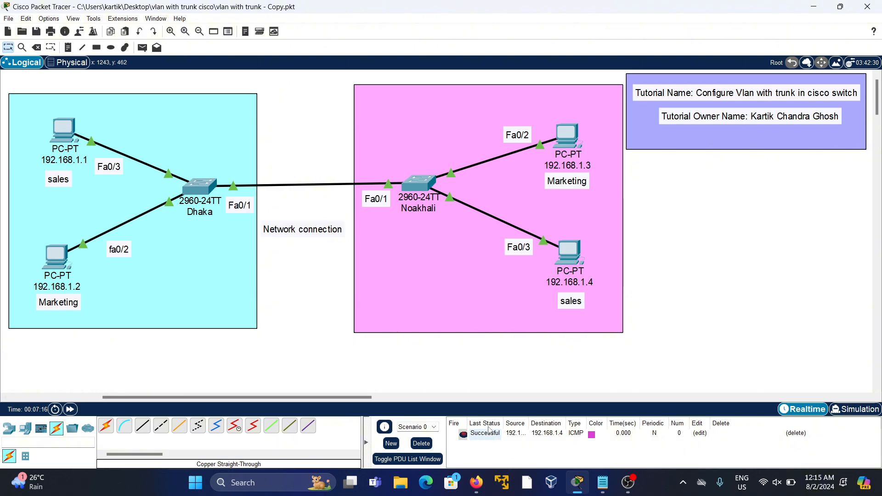
left_click(142, 47)
left_click(64, 262)
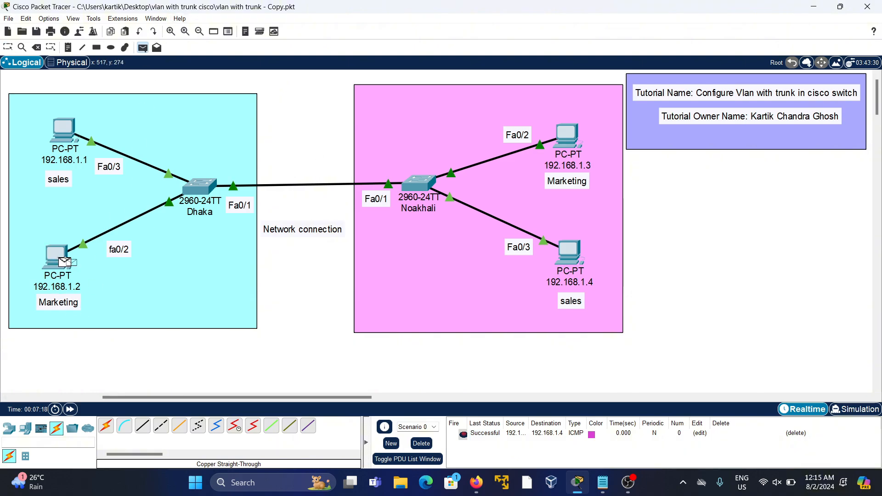
left_click(569, 140)
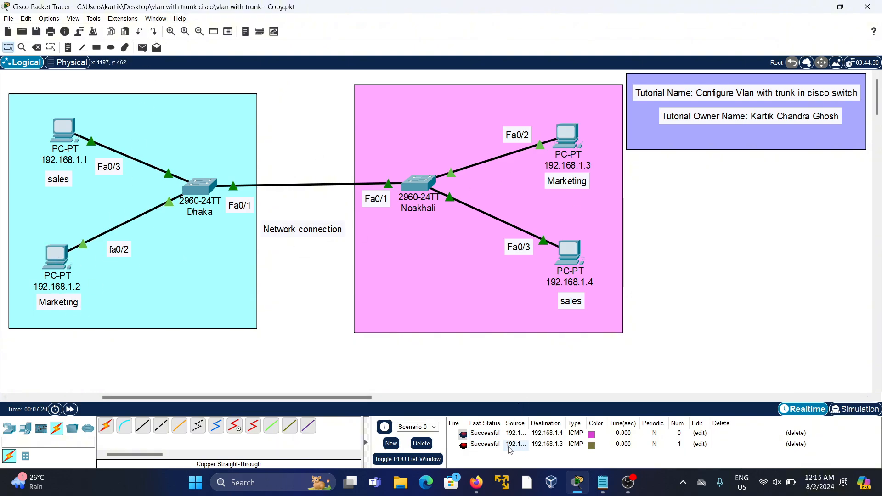
Switch to the Notepad notes and replace "working" with "done" on the third item, the work check.
left_click(603, 482)
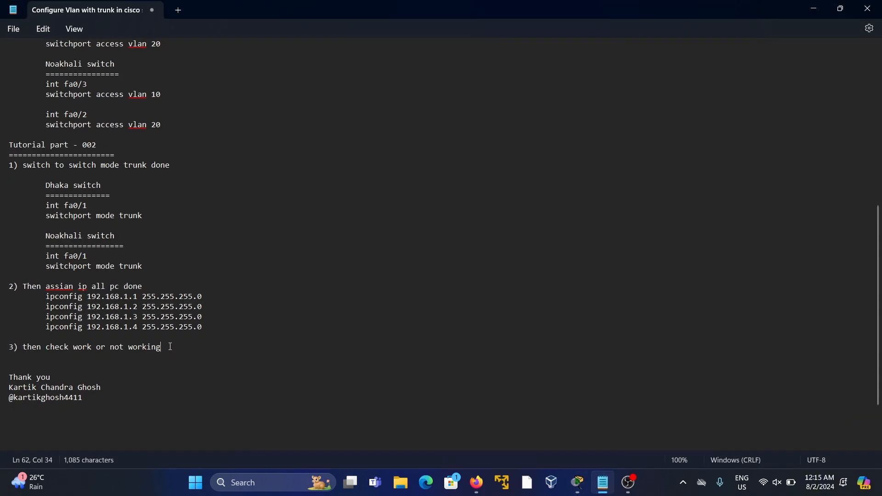
key("BackSpace")
key("BackSpace")
key("BackSpace")
key("BackSpace")
key("BackSpace")
key("BackSpace")
key("BackSpace")
type("done")
left_click_drag(76, 415, 1, 373)
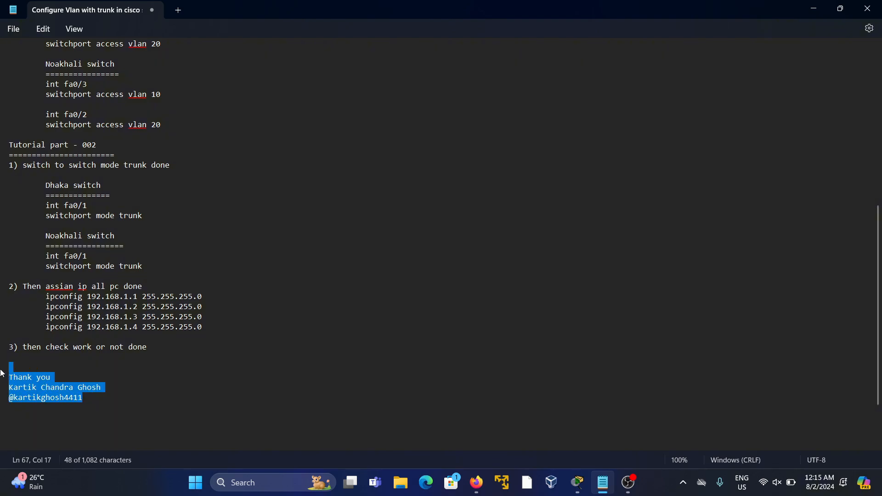
left_click(107, 399)
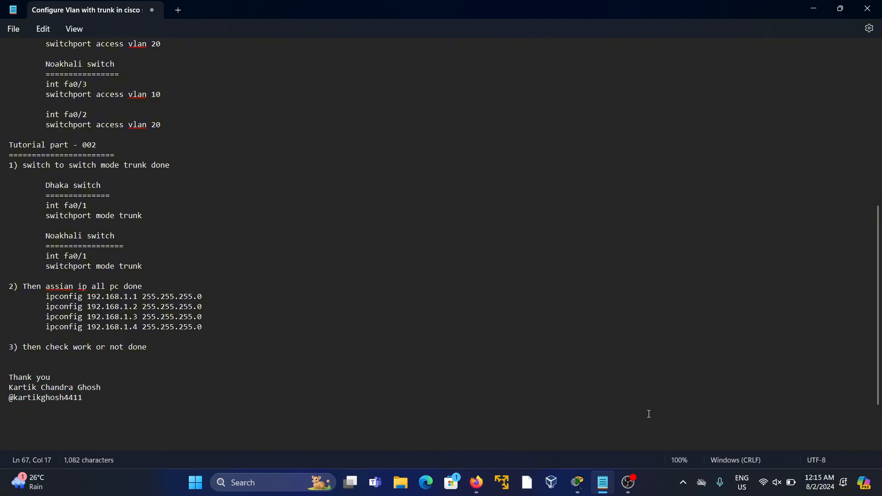